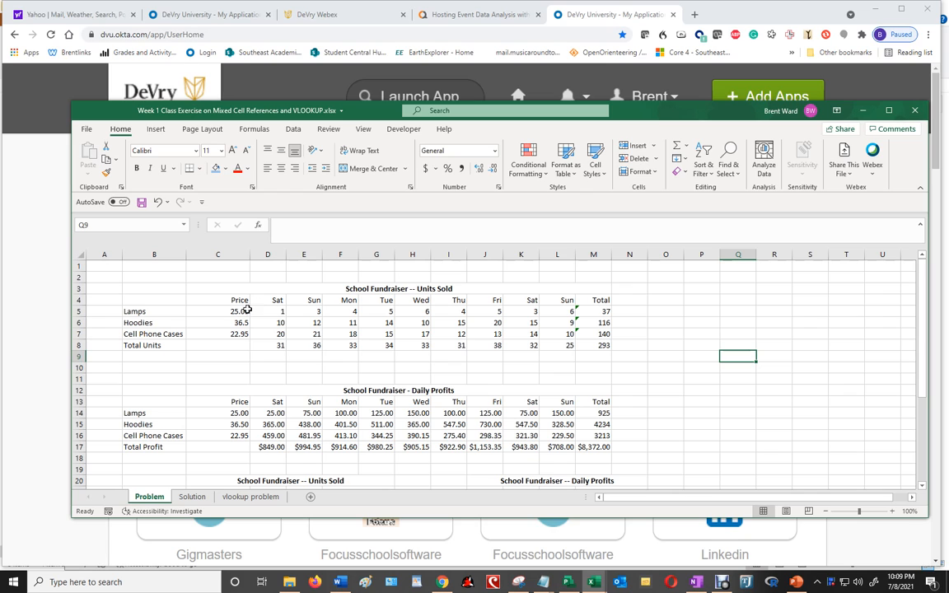
Review the lamps' price in C5 and the daily units sold in D5:L5.
{"action": "left_click", "coordinate": [240, 311]}
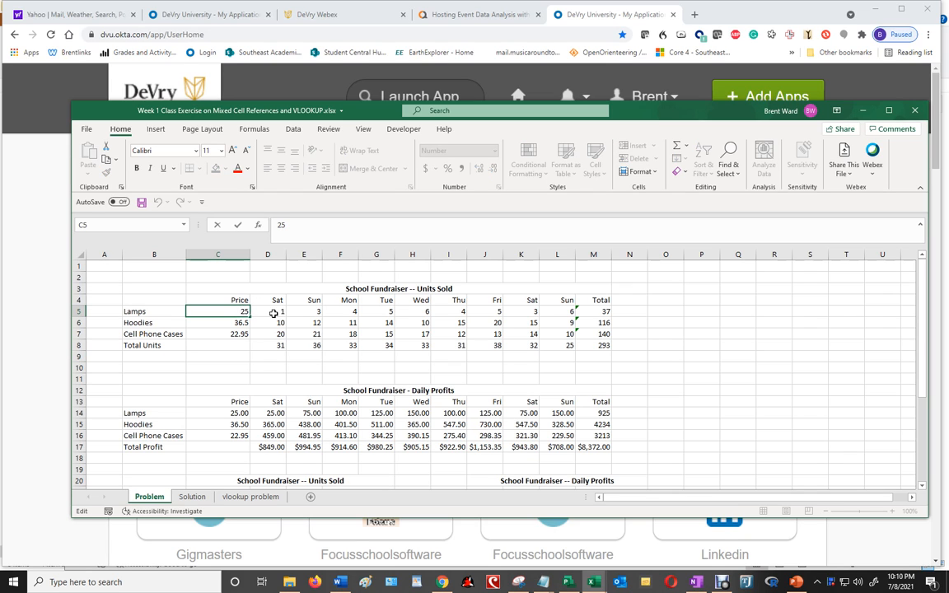
{"action": "left_click", "coordinate": [272, 312]}
{"action": "left_click", "coordinate": [308, 311]}
{"action": "left_click", "coordinate": [334, 312]}
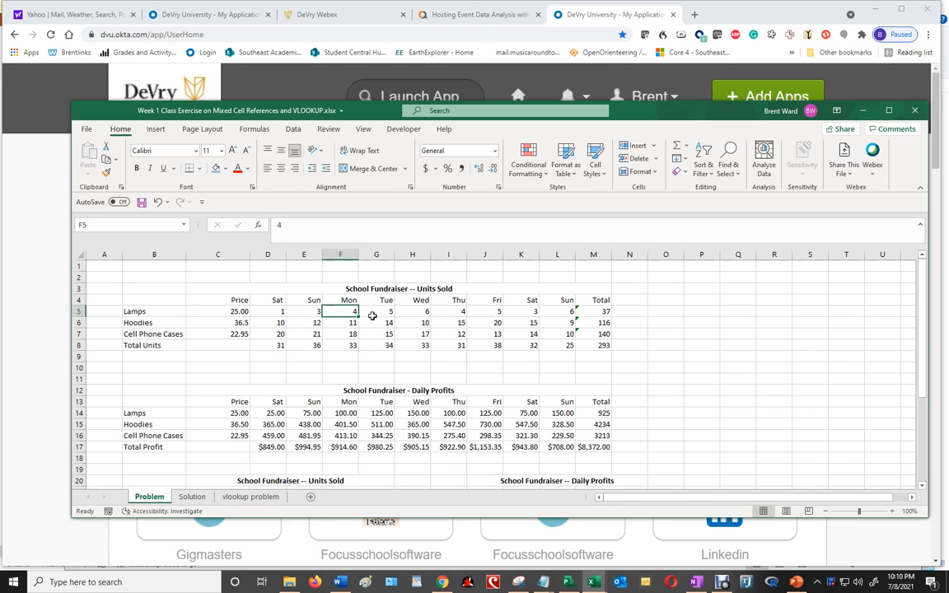
{"action": "left_click", "coordinate": [377, 312]}
{"action": "left_click", "coordinate": [416, 311]}
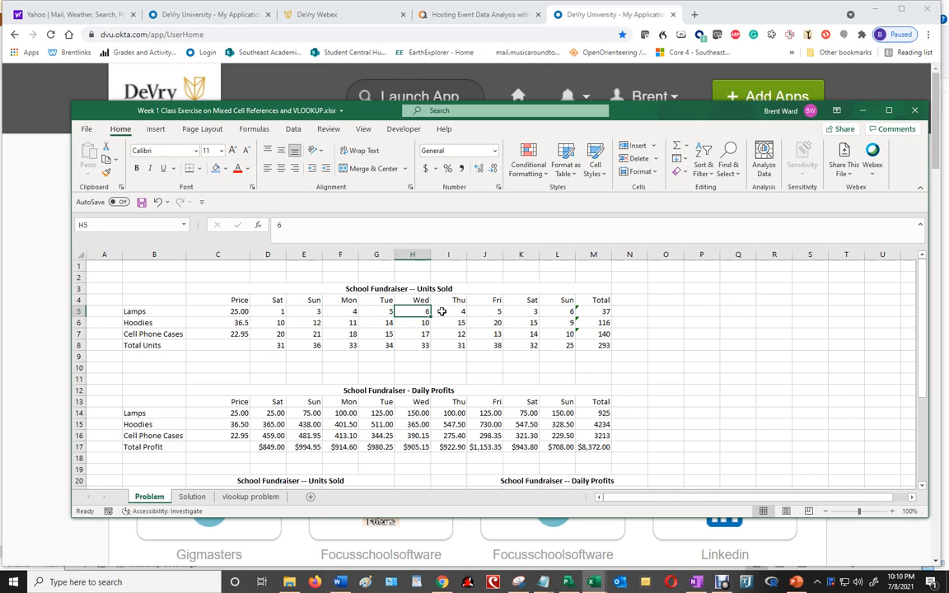
{"action": "left_click", "coordinate": [453, 311]}
{"action": "left_click", "coordinate": [490, 311]}
{"action": "left_click", "coordinate": [520, 313]}
{"action": "left_click", "coordinate": [559, 313]}
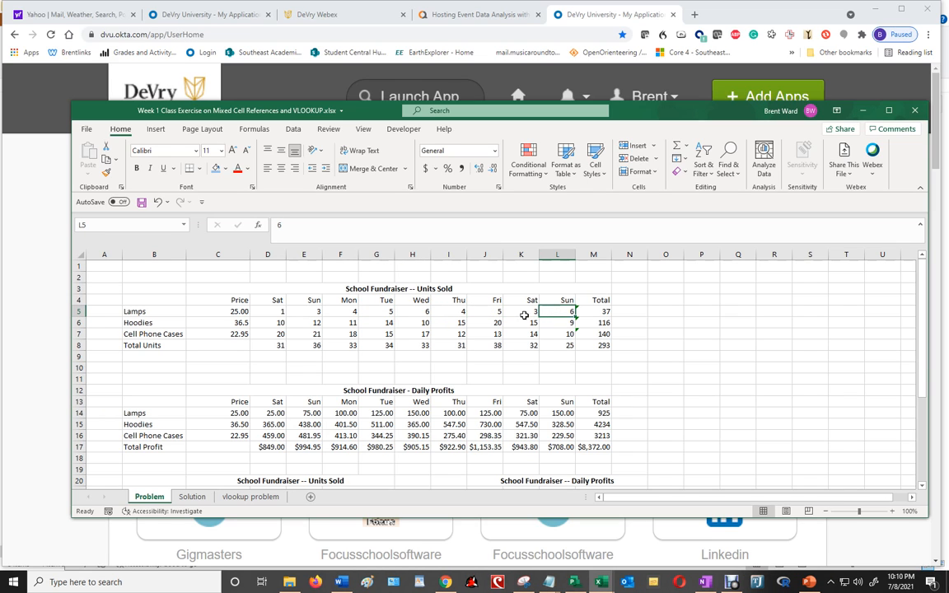
Inspect the lamps' Total formula in M5 against D5:L5, and review the daily Total Units in D8:L8.
{"action": "left_click", "coordinate": [591, 312]}
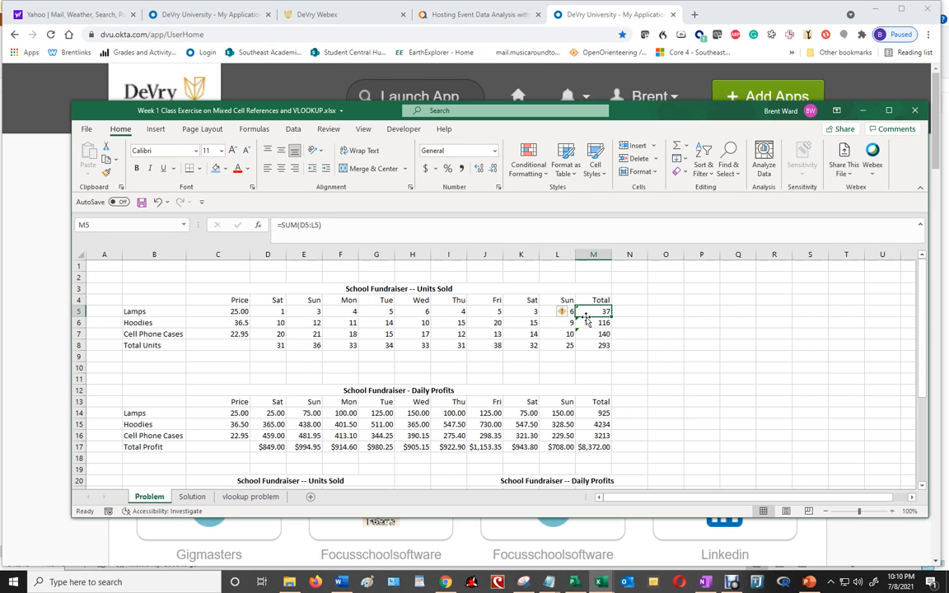
{"action": "left_click", "coordinate": [280, 313]}
{"action": "left_click_drag", "start_coordinate": [280, 313], "coordinate": [569, 315]}
{"action": "left_click", "coordinate": [568, 312]}
{"action": "double_click", "coordinate": [601, 312]}
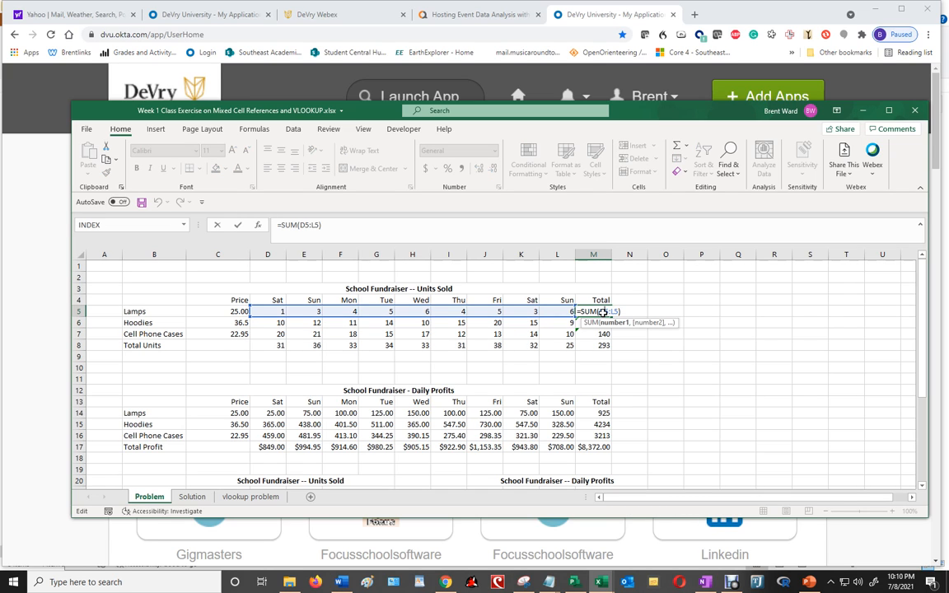
{"action": "left_click", "coordinate": [665, 333]}
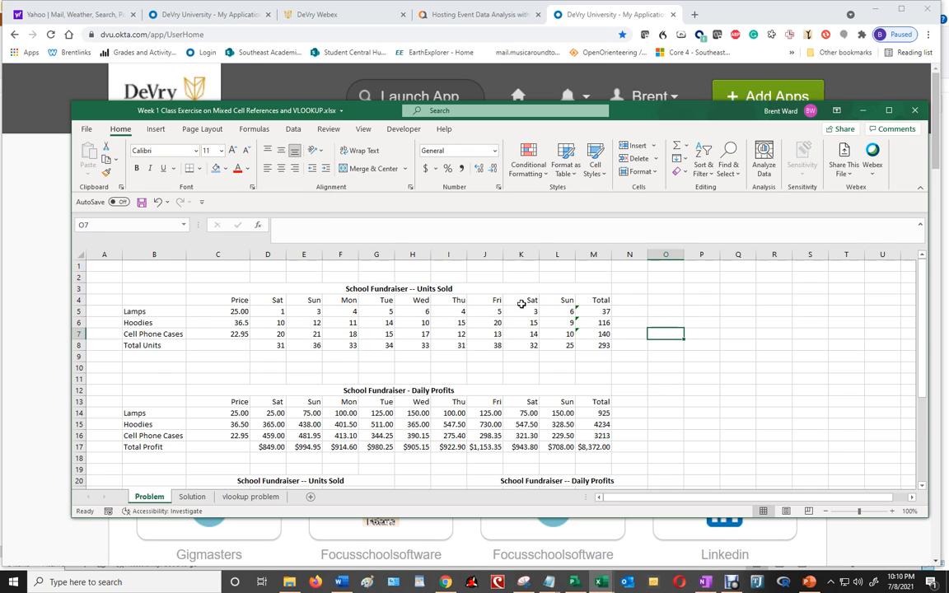
{"action": "left_click_drag", "start_coordinate": [280, 346], "coordinate": [557, 346]}
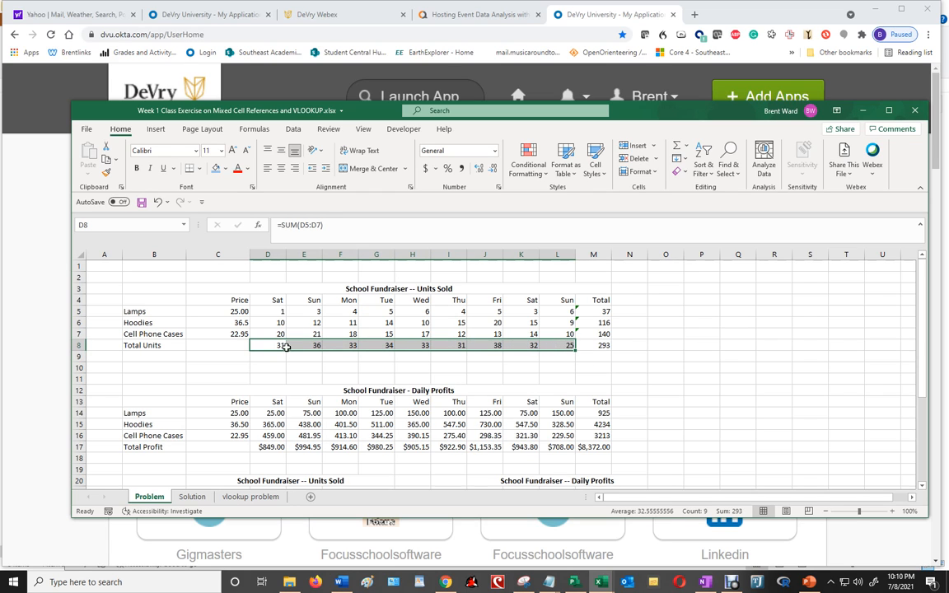
Review the product prices in C5:C7 and trace the Saturday lamp profit in D14 to its units and price.
{"action": "left_click", "coordinate": [239, 333]}
{"action": "left_click", "coordinate": [240, 324]}
{"action": "left_click", "coordinate": [237, 311]}
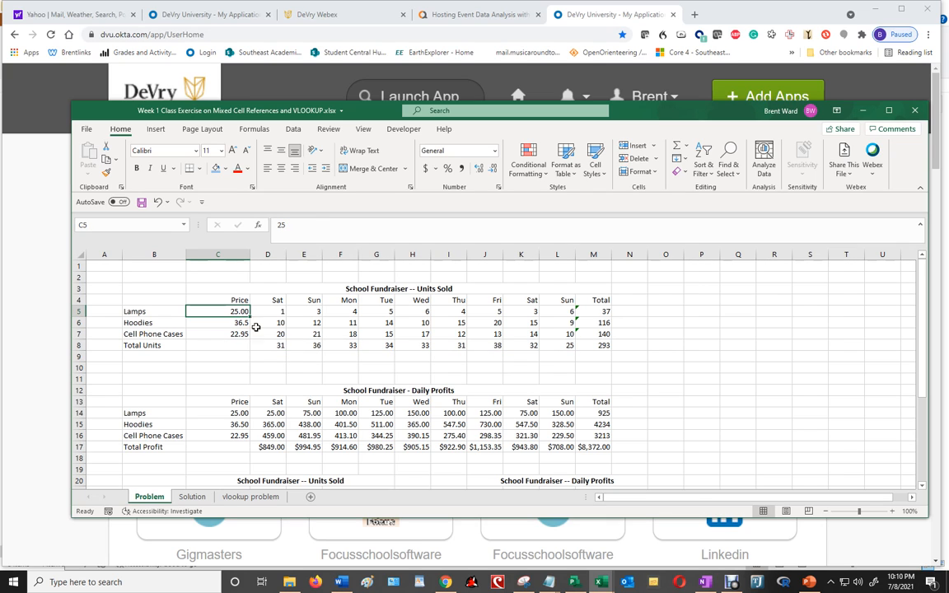
{"action": "left_click_drag", "start_coordinate": [268, 412], "coordinate": [548, 427]}
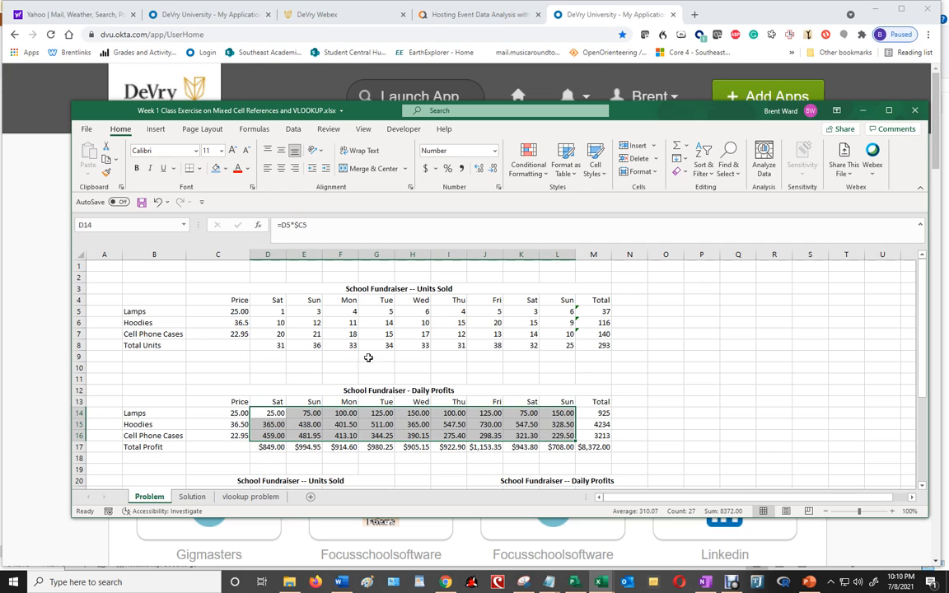
{"action": "left_click", "coordinate": [303, 355]}
{"action": "double_click", "coordinate": [281, 311]}
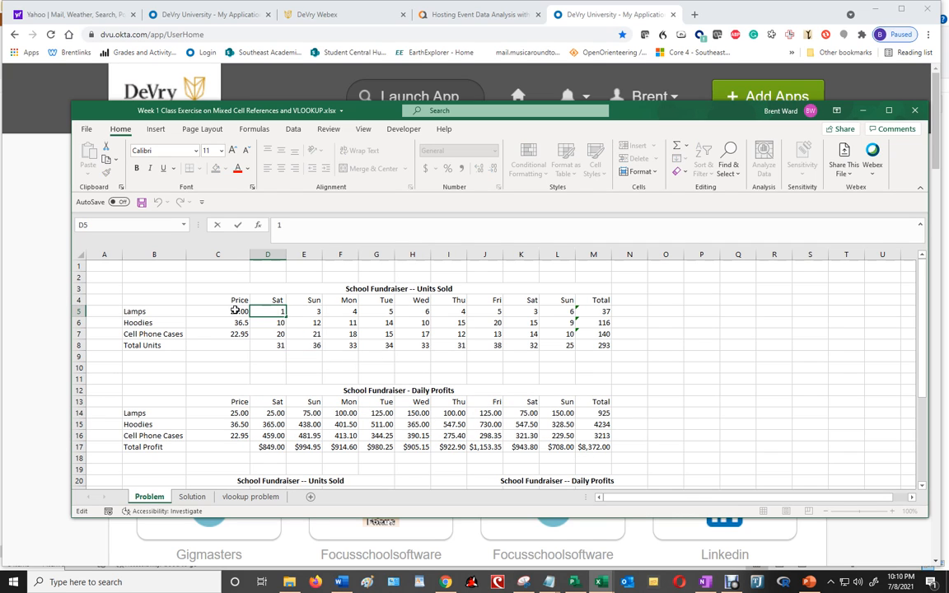
{"action": "left_click", "coordinate": [235, 311]}
{"action": "left_click", "coordinate": [273, 413]}
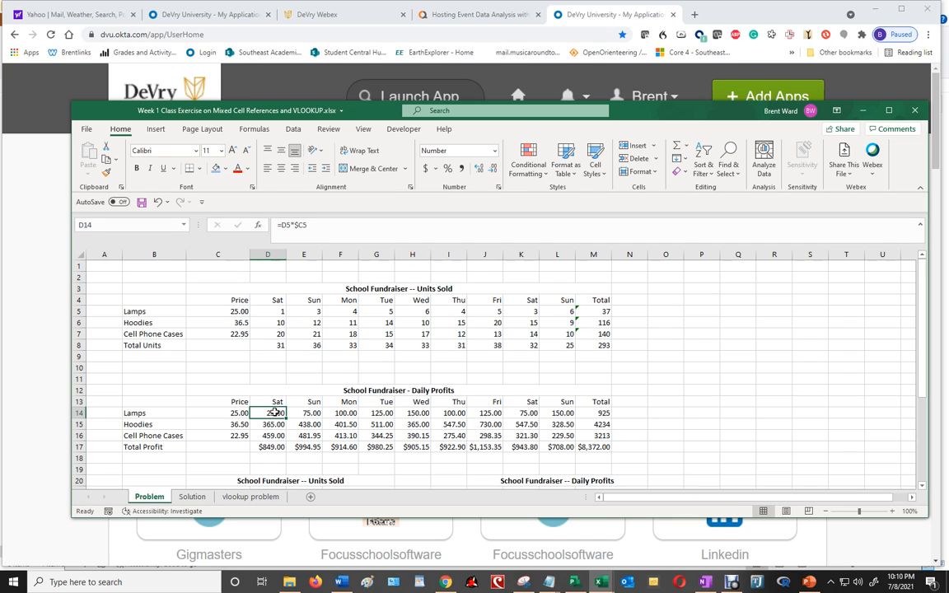
Compare the Sunday, Monday and Tuesday lamp units and the price in C5 with the profit formulas in E14:G14.
{"action": "left_click", "coordinate": [318, 313]}
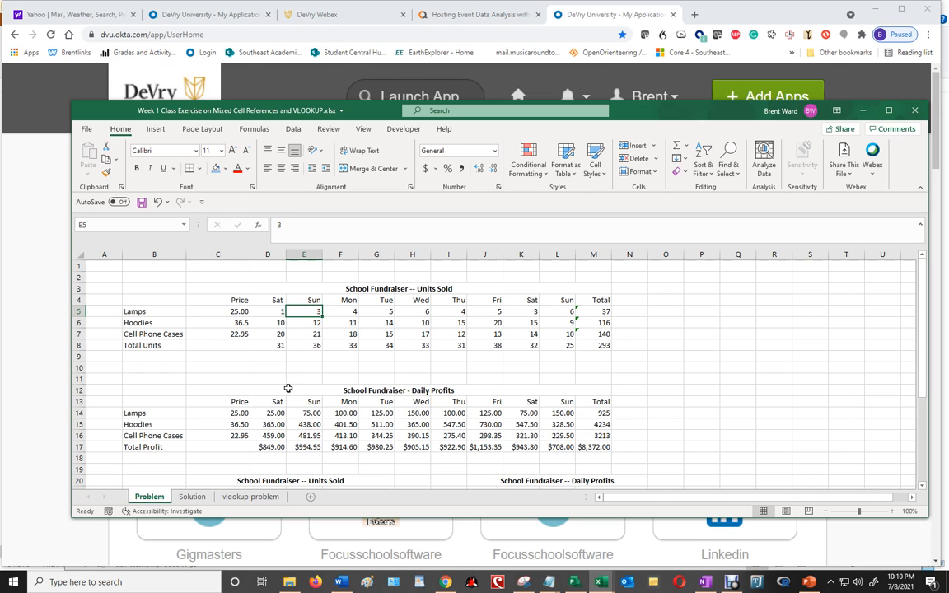
{"action": "left_click", "coordinate": [304, 414]}
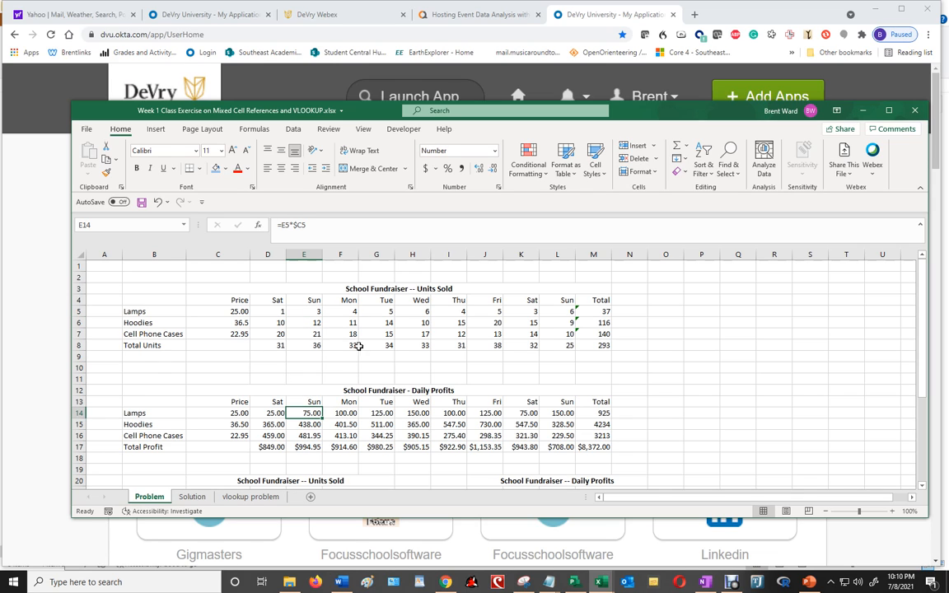
{"action": "left_click", "coordinate": [356, 311]}
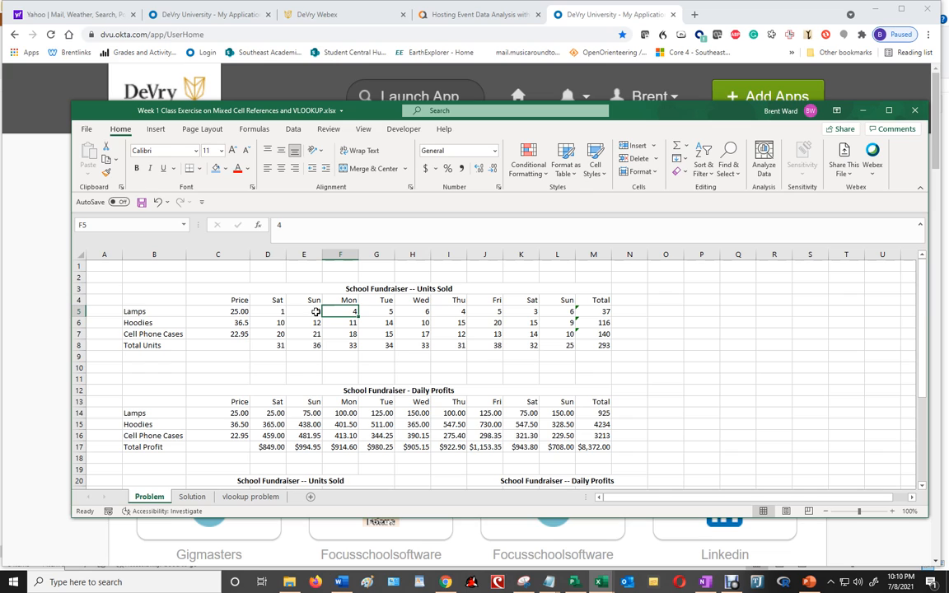
{"action": "left_click", "coordinate": [346, 414]}
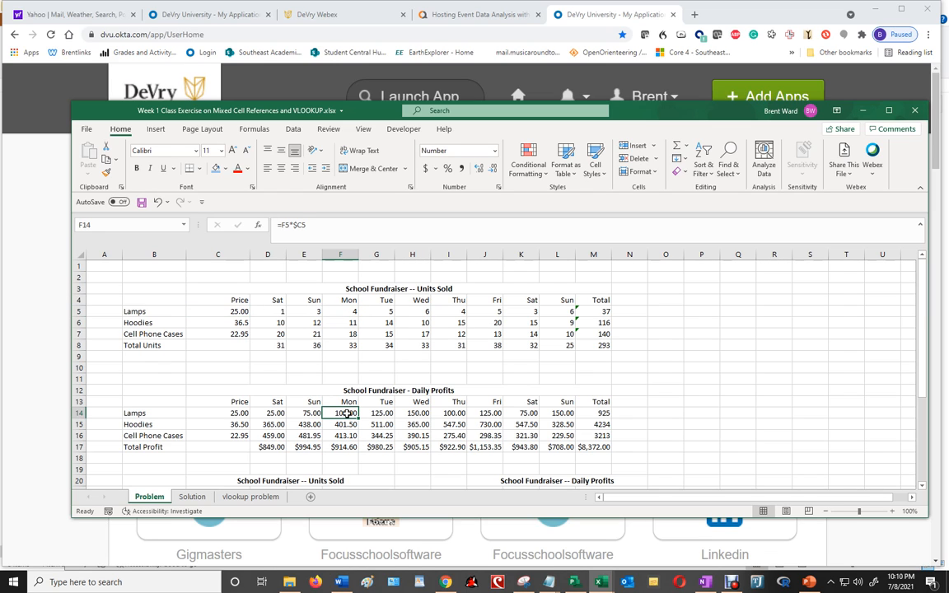
{"action": "left_click", "coordinate": [386, 311]}
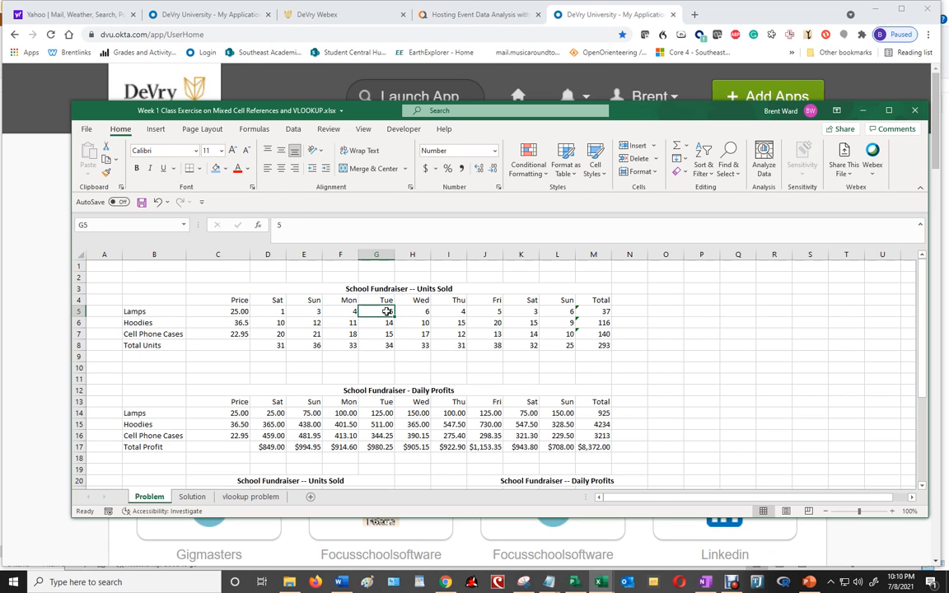
{"action": "left_click", "coordinate": [235, 311]}
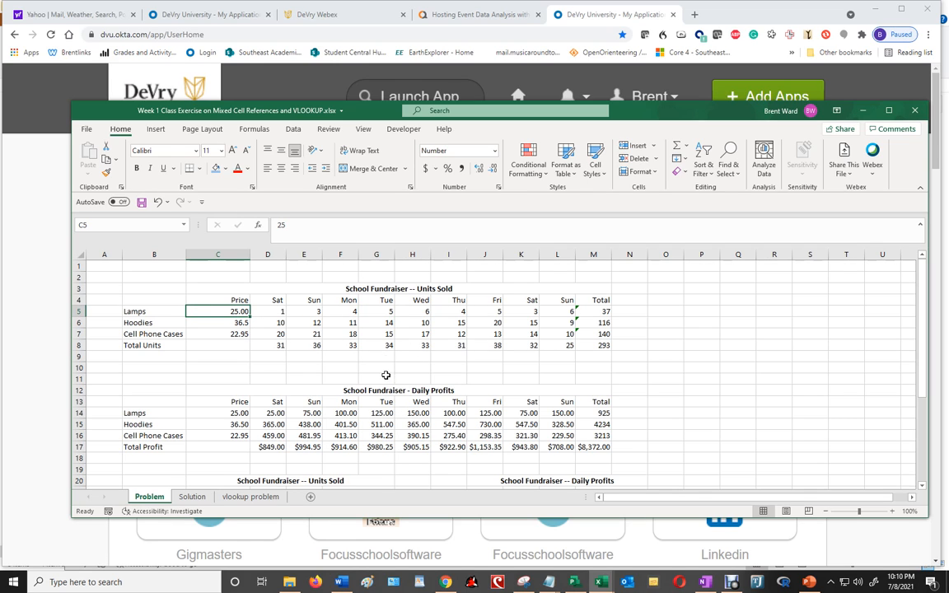
{"action": "left_click", "coordinate": [386, 412]}
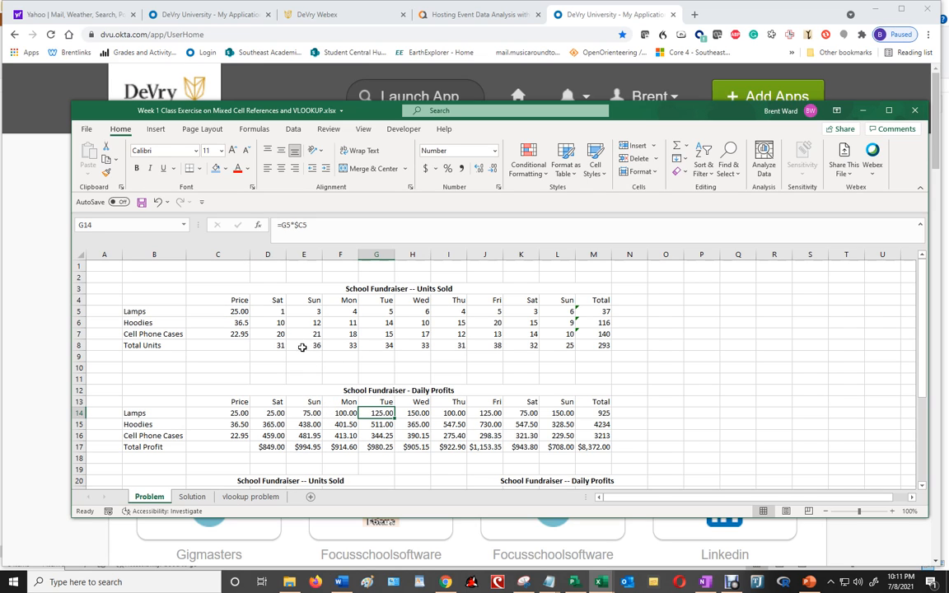
{"action": "left_click", "coordinate": [282, 313]}
{"action": "left_click_drag", "start_coordinate": [282, 313], "coordinate": [541, 310]}
{"action": "left_click", "coordinate": [541, 311]}
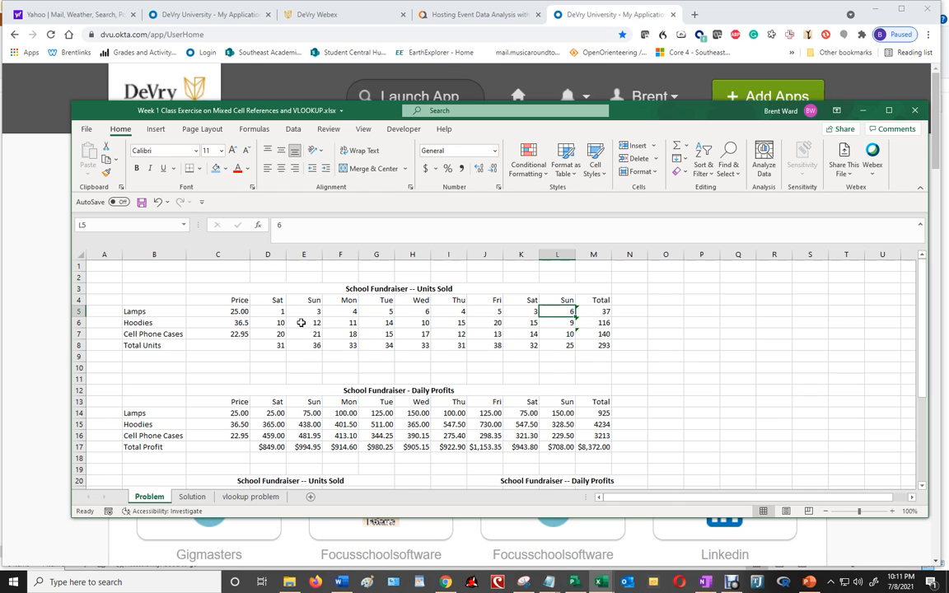
{"action": "left_click", "coordinate": [239, 313]}
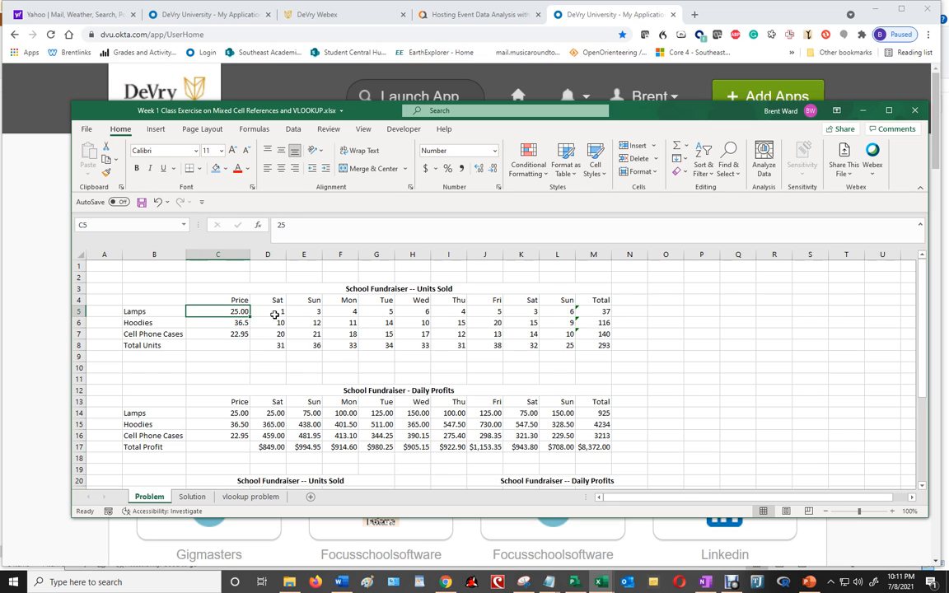
Fill the Saturday lamp profit formula in D14 across the Lamps row through K14.
{"action": "left_click", "coordinate": [277, 414]}
{"action": "left_click_drag", "start_coordinate": [287, 419], "coordinate": [531, 441]}
{"action": "left_click", "coordinate": [458, 433]}
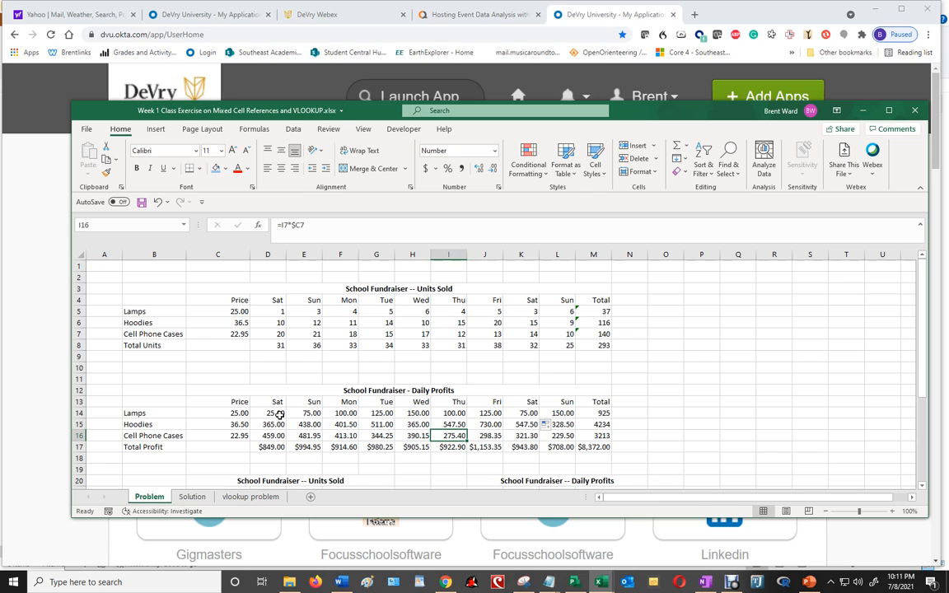
Examine the lamp profit formulas in D14:L14 and the whole Daily Profits block D14:L16.
{"action": "left_click_drag", "start_coordinate": [279, 415], "coordinate": [575, 416]}
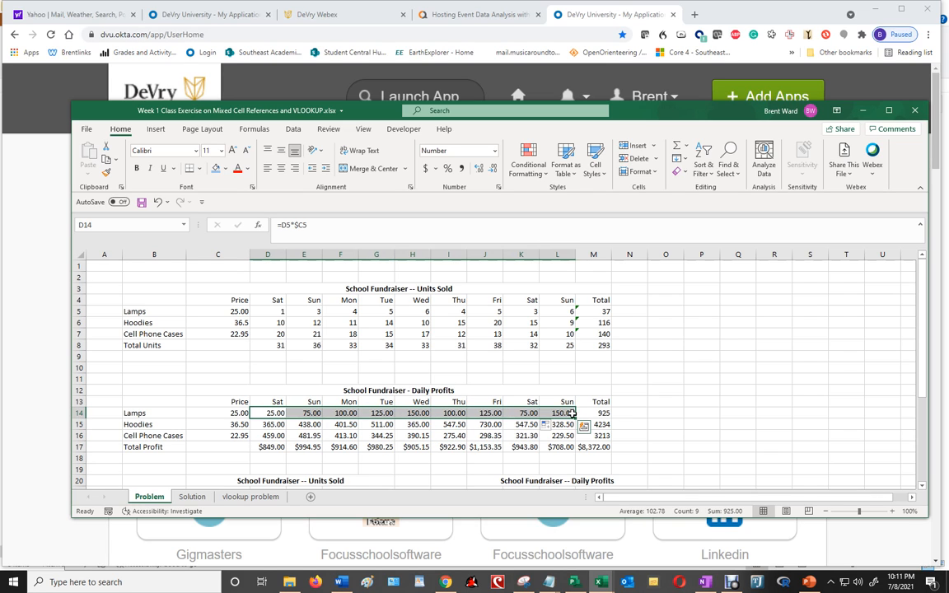
{"action": "left_click", "coordinate": [518, 416]}
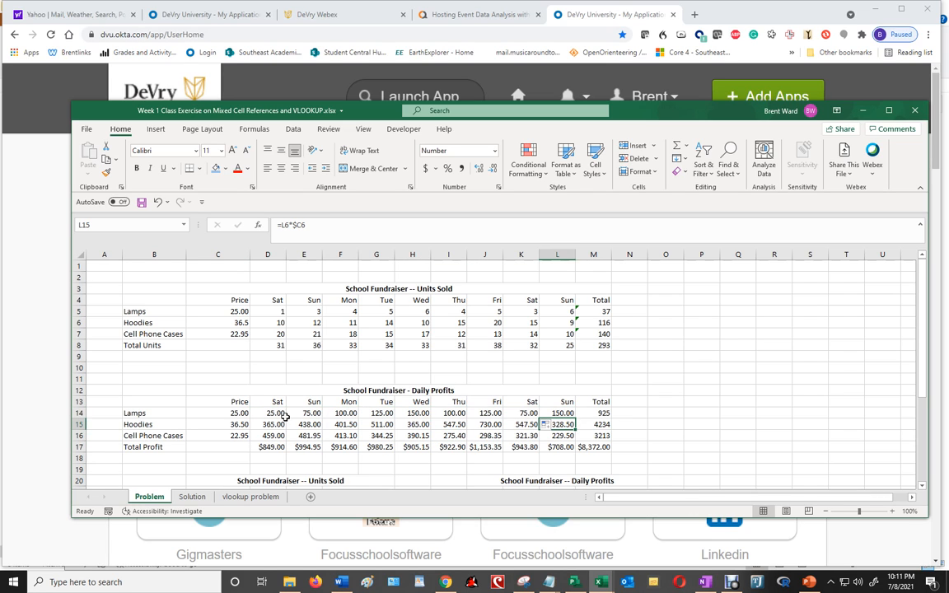
{"action": "left_click_drag", "start_coordinate": [255, 416], "coordinate": [519, 415]}
{"action": "left_click", "coordinate": [560, 414]}
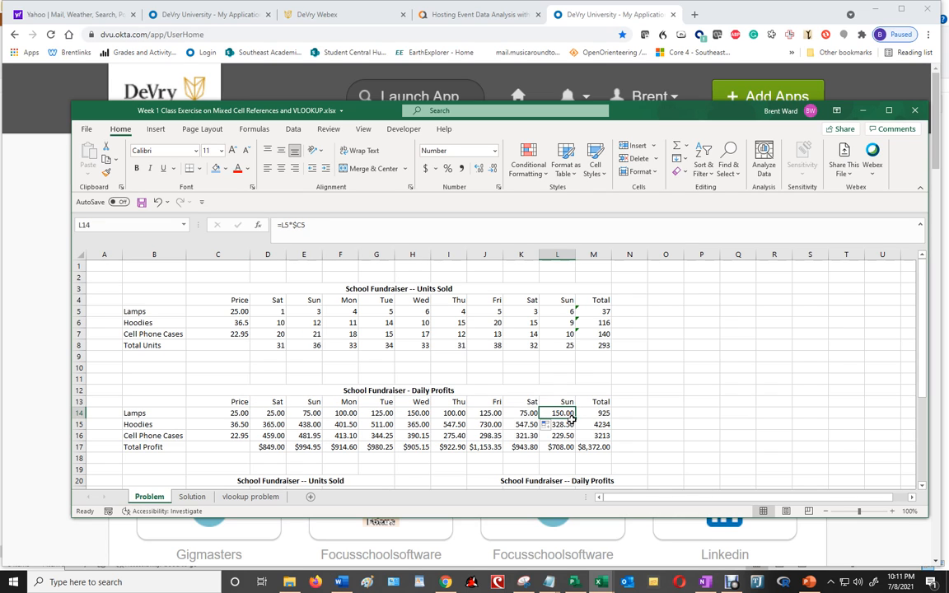
{"action": "left_click_drag", "start_coordinate": [257, 416], "coordinate": [550, 437]}
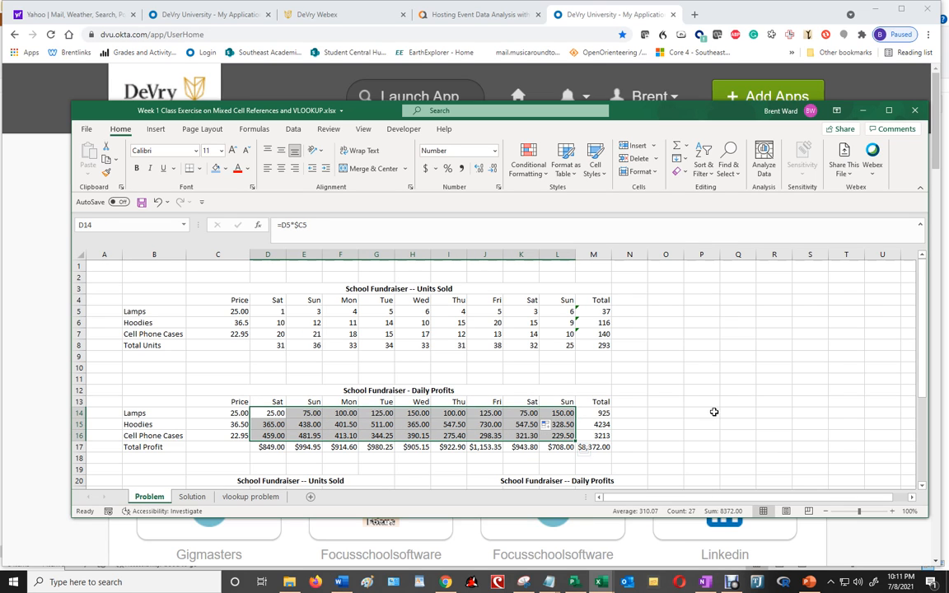
{"action": "key", "text": "Return"}
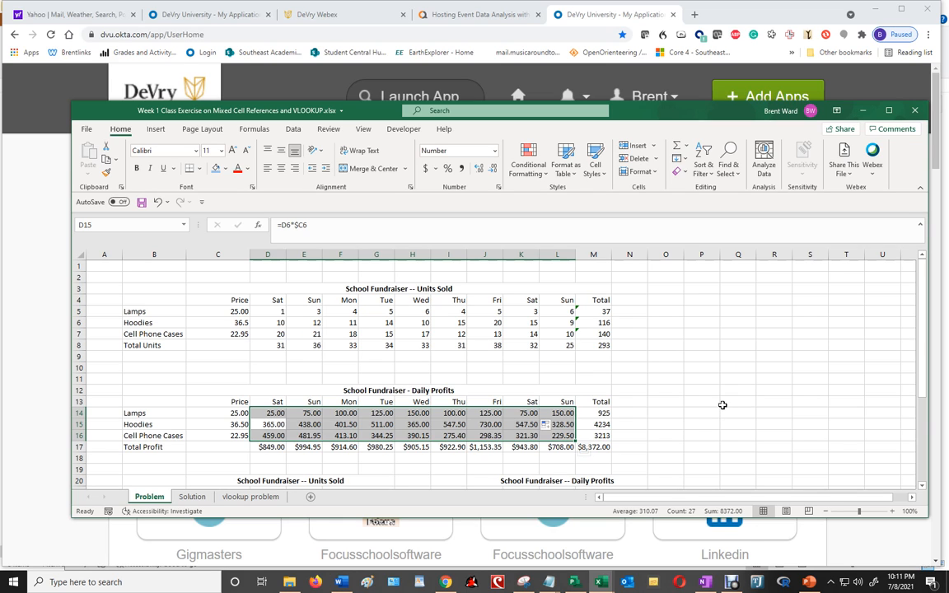
{"action": "key", "text": "Up"}
{"action": "key", "text": "Up"}
{"action": "key", "text": "Down"}
{"action": "key", "text": "Down"}
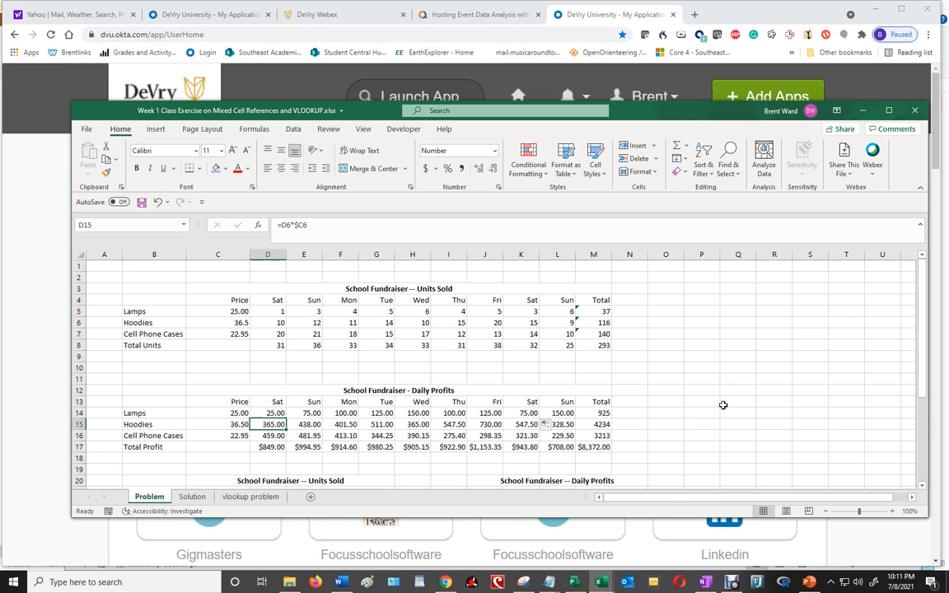
{"action": "key", "text": "Up"}
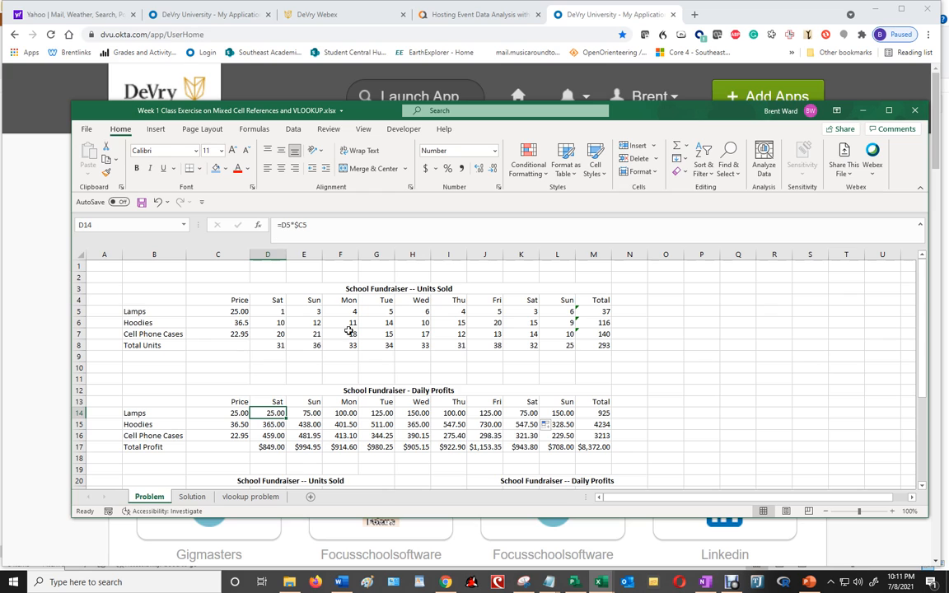
Examine the references of the Saturday lamp profit formula in D14 to the units in D5 and price in C5.
{"action": "left_click", "coordinate": [282, 313]}
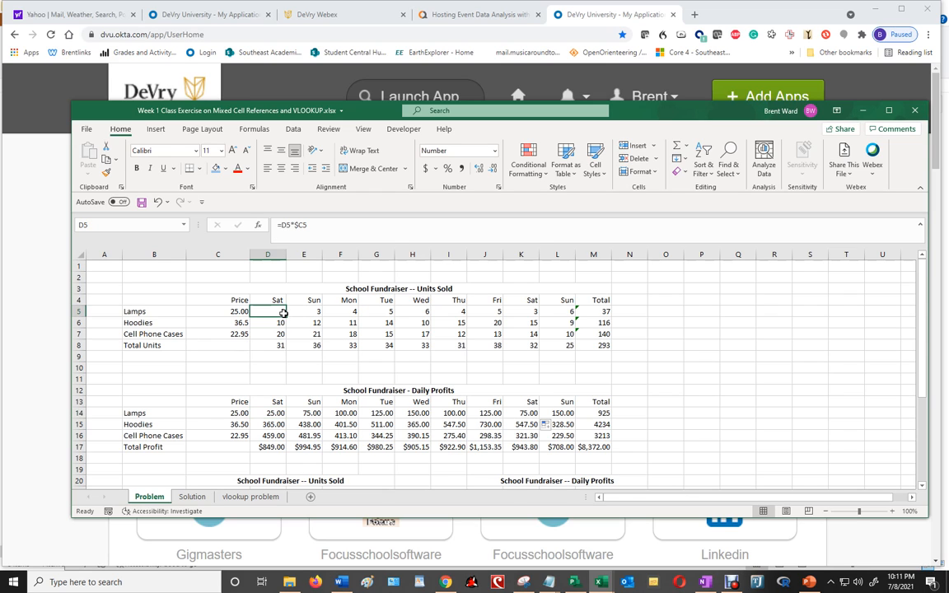
{"action": "left_click", "coordinate": [239, 311]}
{"action": "double_click", "coordinate": [280, 414]}
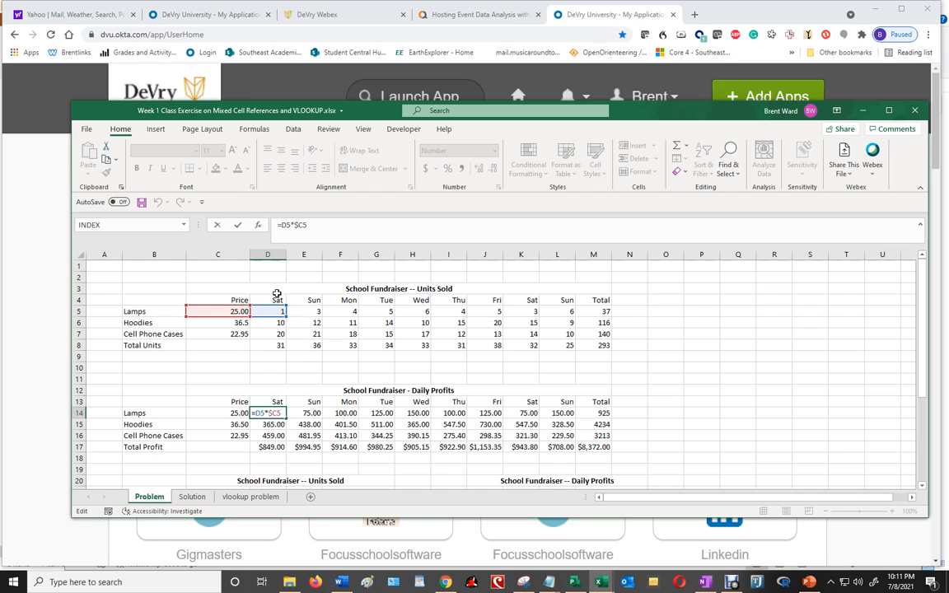
Compare the hoodie units sold in D6:L6 and the hoodie price in C6 with the Saturday and Sunday profit formulas in D15 and E15.
{"action": "left_click", "coordinate": [281, 324]}
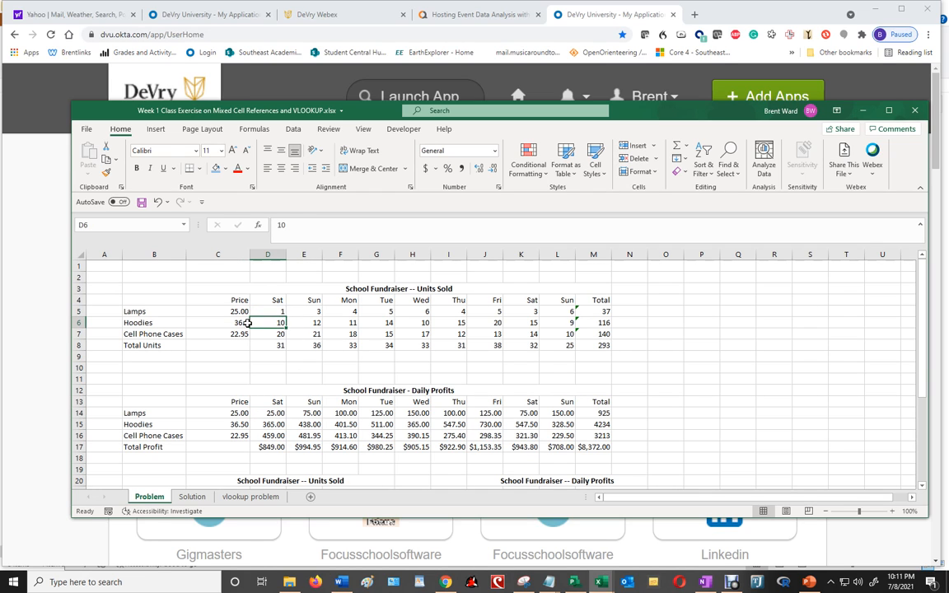
{"action": "left_click", "coordinate": [243, 322]}
{"action": "left_click", "coordinate": [272, 424]}
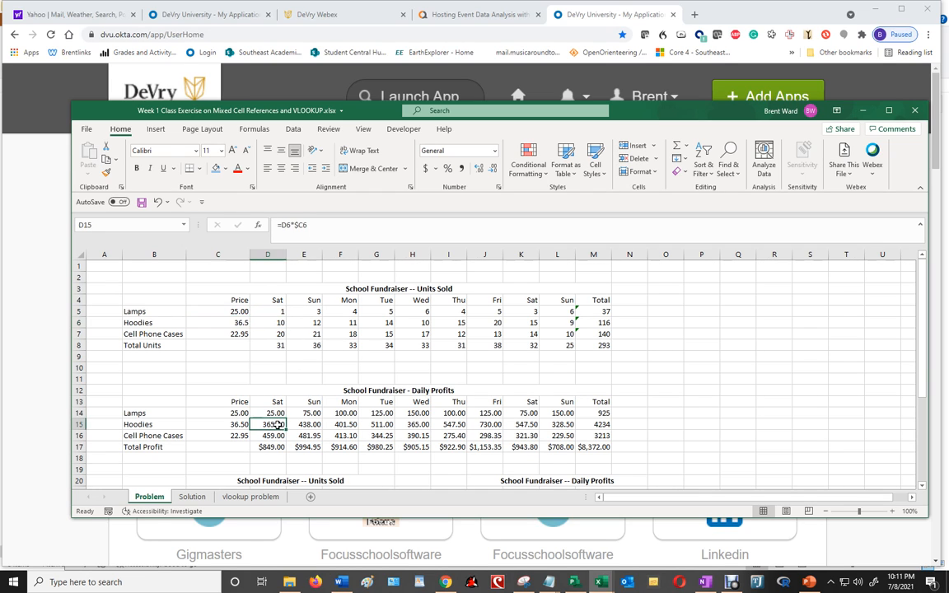
{"action": "left_click", "coordinate": [280, 323]}
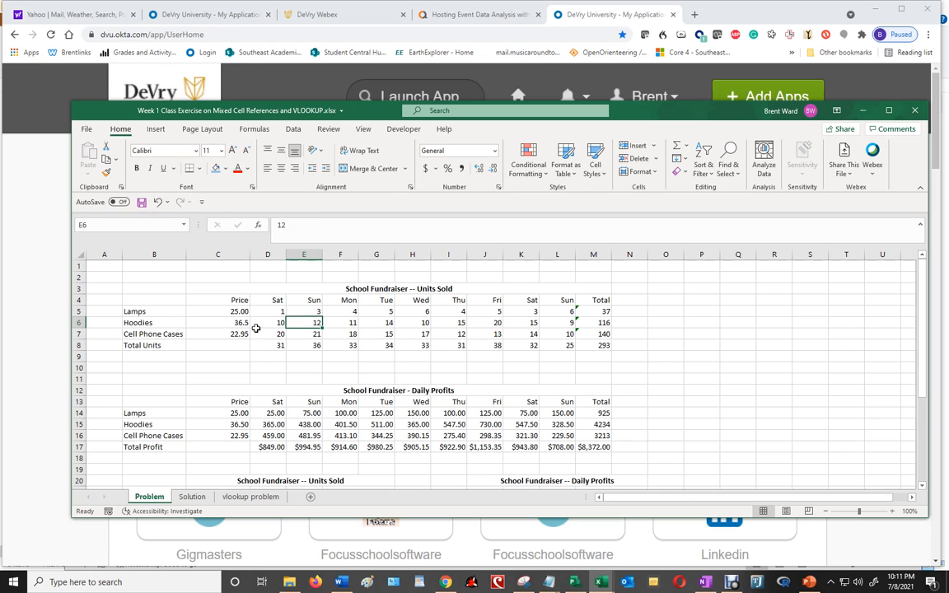
{"action": "left_click", "coordinate": [238, 324]}
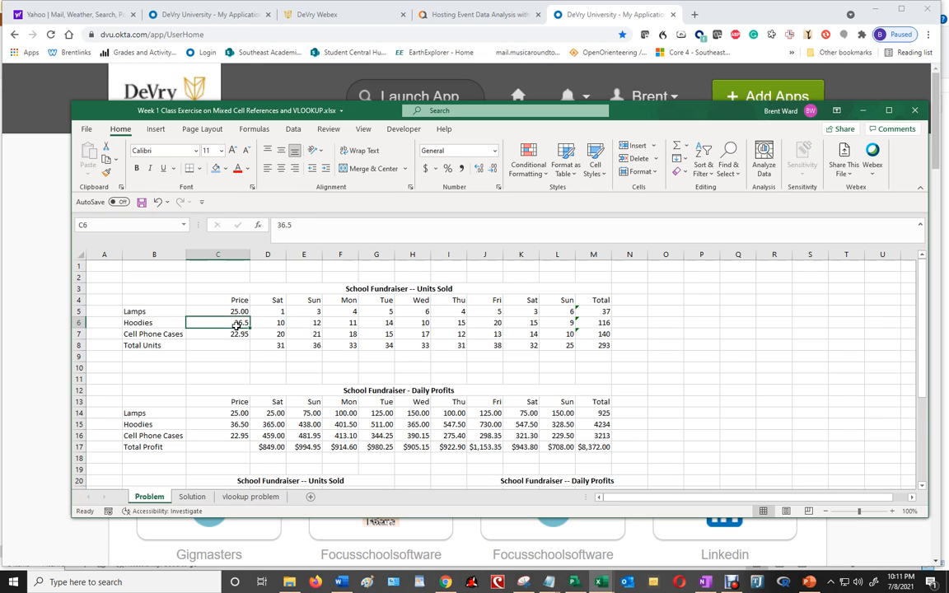
{"action": "left_click", "coordinate": [309, 425]}
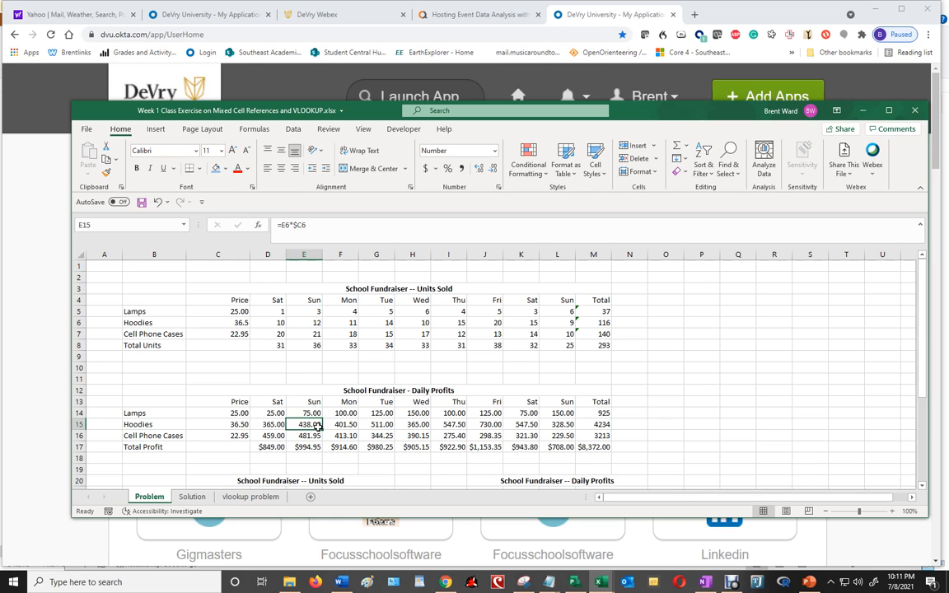
{"action": "left_click_drag", "start_coordinate": [292, 322], "coordinate": [555, 323]}
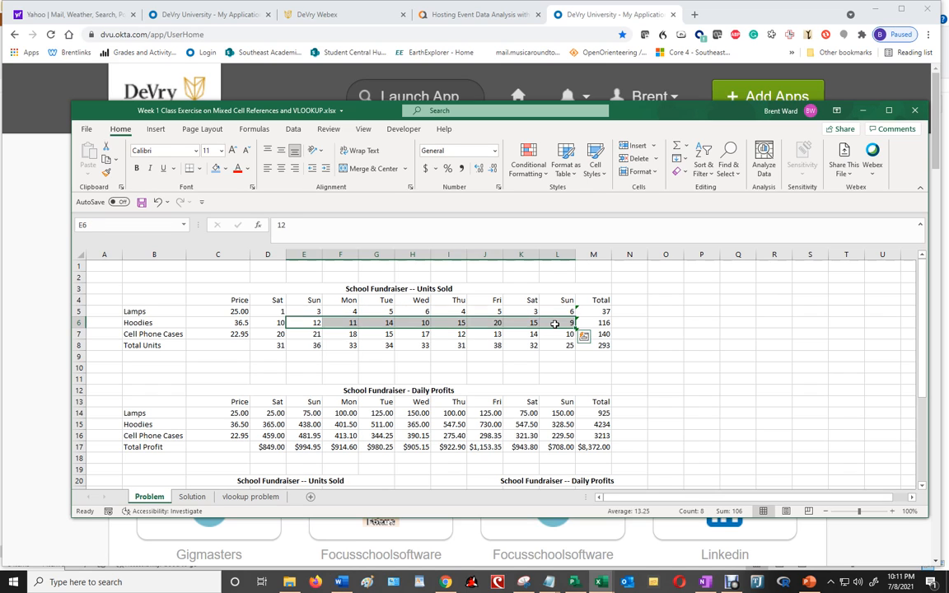
{"action": "left_click", "coordinate": [555, 324]}
{"action": "left_click", "coordinate": [236, 325]}
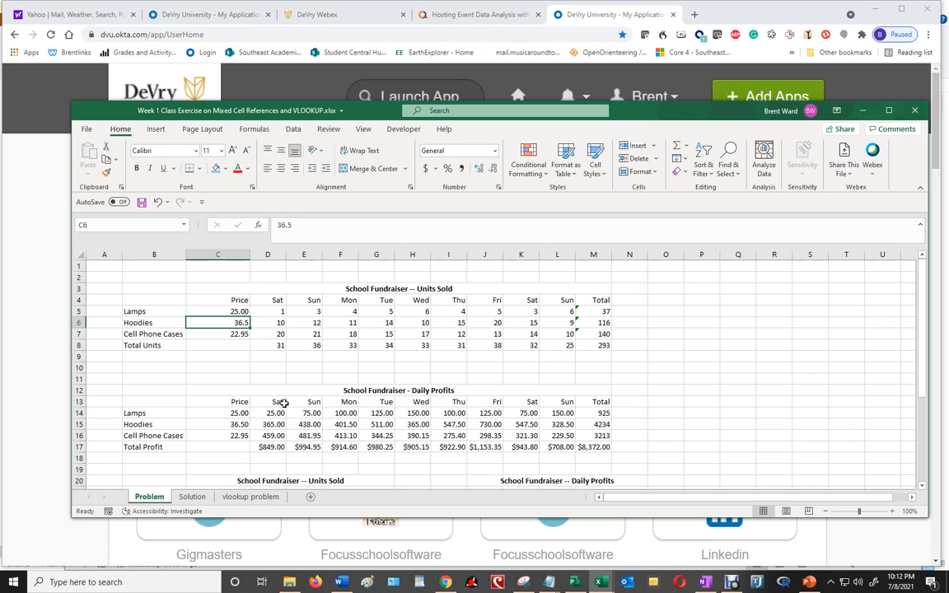
Compare the Saturday lamp profit formula in D14 and price in C5 with the hoodie profit formula in D15 and price in C6.
{"action": "left_click", "coordinate": [280, 311]}
{"action": "left_click", "coordinate": [238, 312]}
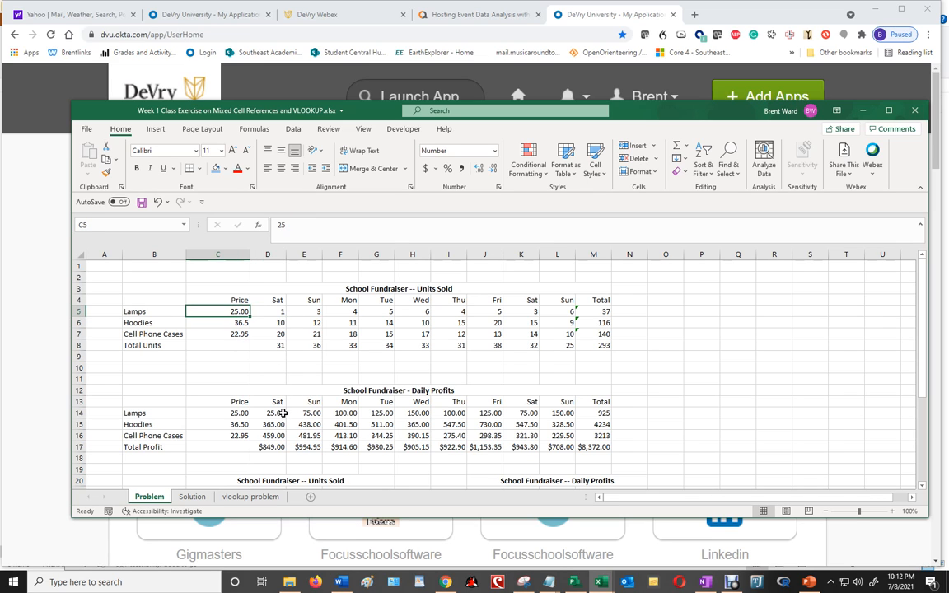
{"action": "left_click", "coordinate": [267, 413]}
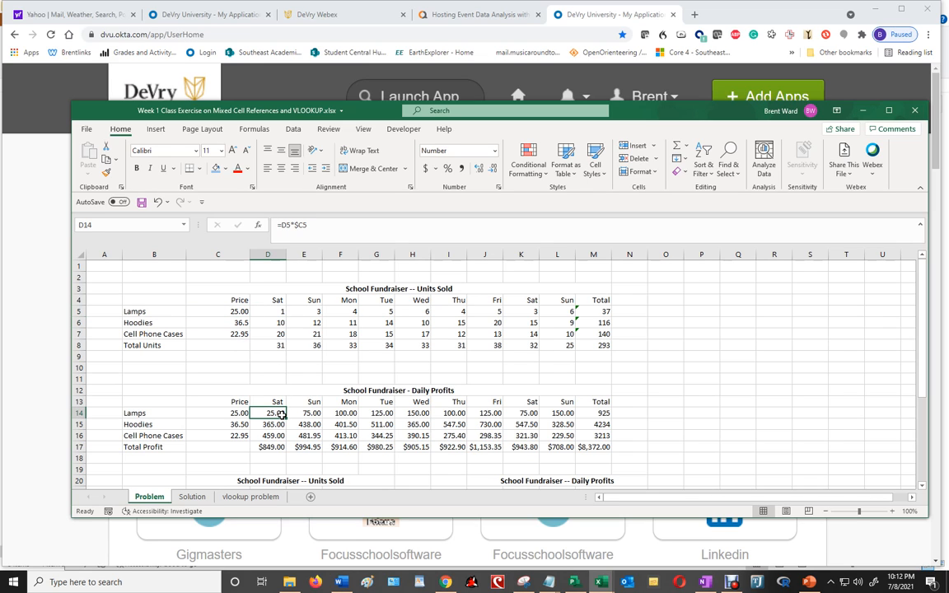
{"action": "left_click", "coordinate": [238, 323]}
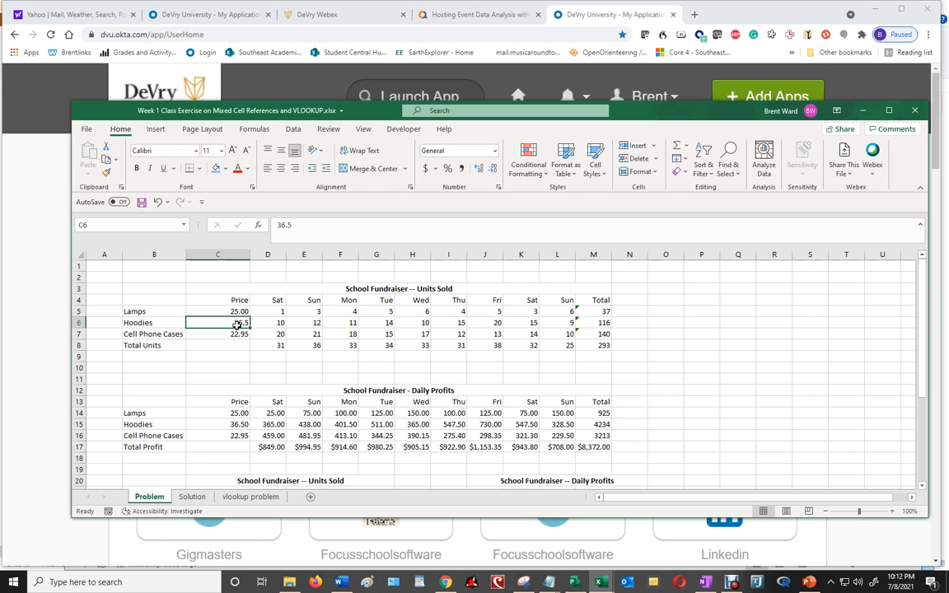
{"action": "left_click", "coordinate": [263, 426]}
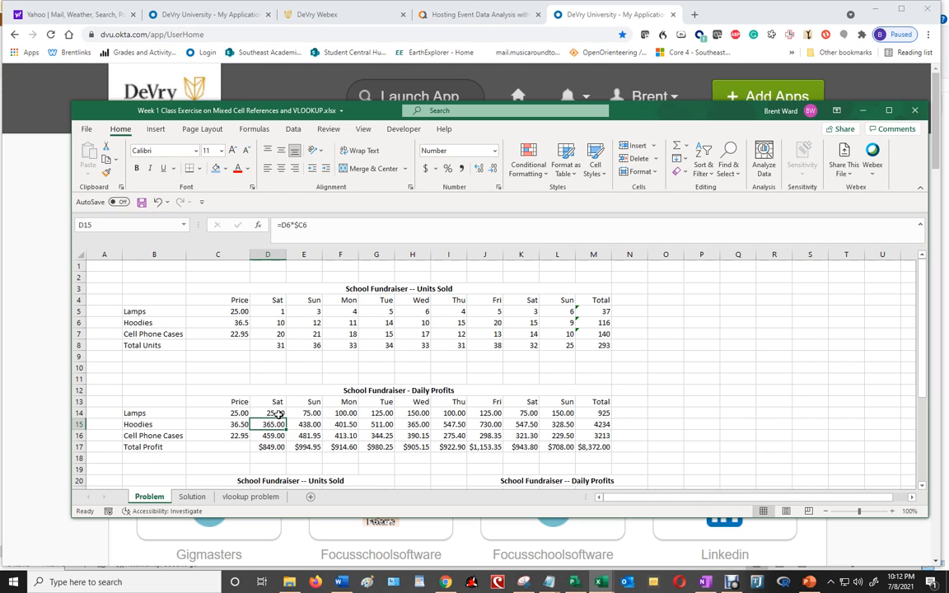
Clear the Daily Profits block D14:L16 and make D14 the active cell.
{"action": "left_click_drag", "start_coordinate": [272, 413], "coordinate": [486, 437]}
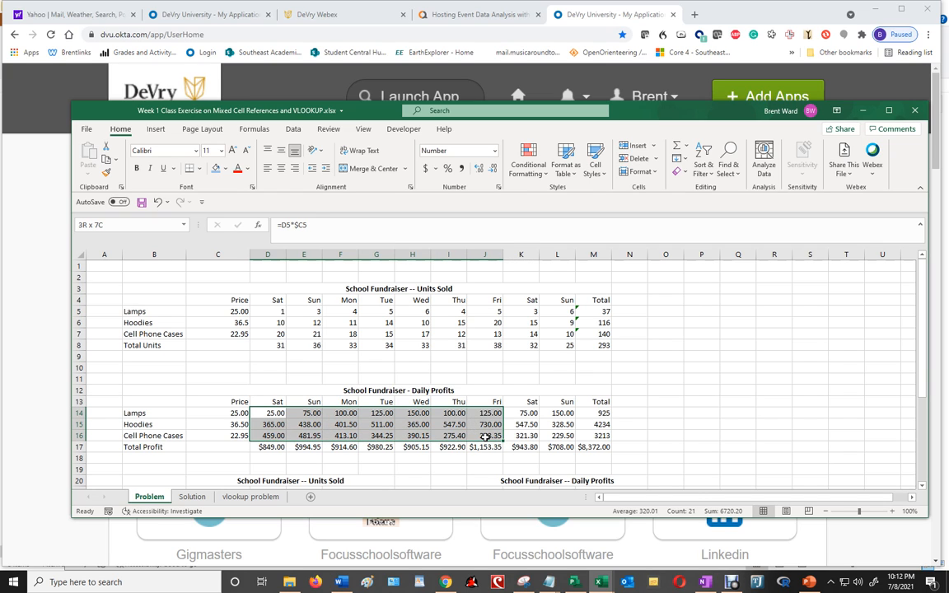
{"action": "left_click", "coordinate": [486, 437]}
{"action": "left_click_drag", "start_coordinate": [276, 413], "coordinate": [562, 437]}
{"action": "key", "text": "Delete"}
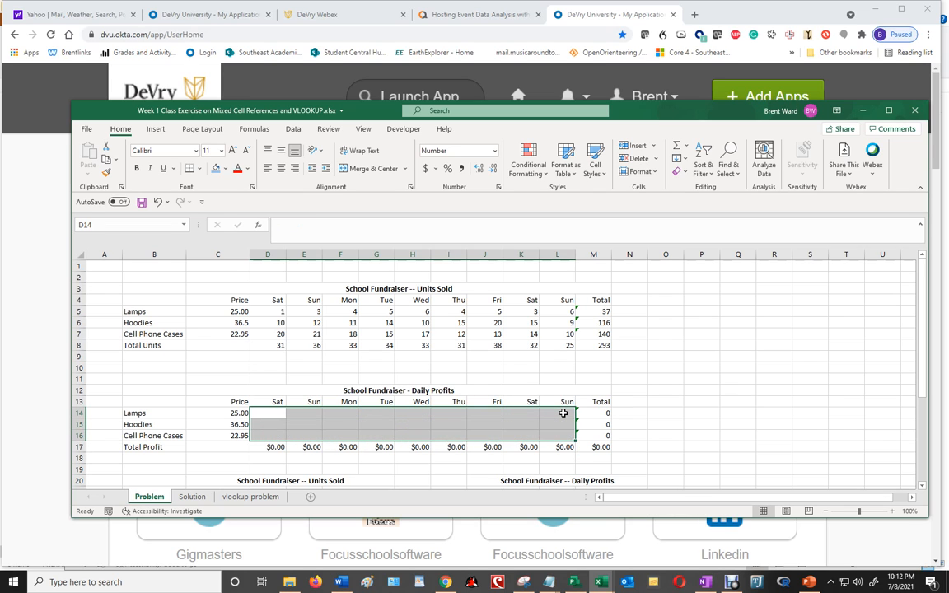
{"action": "key", "text": "Up"}
{"action": "key", "text": "Down"}
{"action": "type", "text": "="}
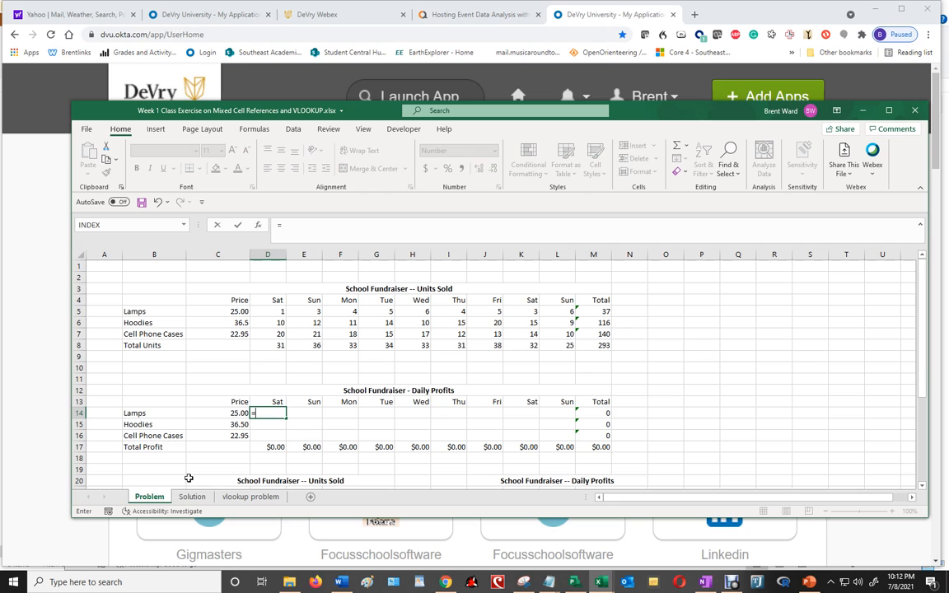
{"action": "left_click", "coordinate": [237, 415]}
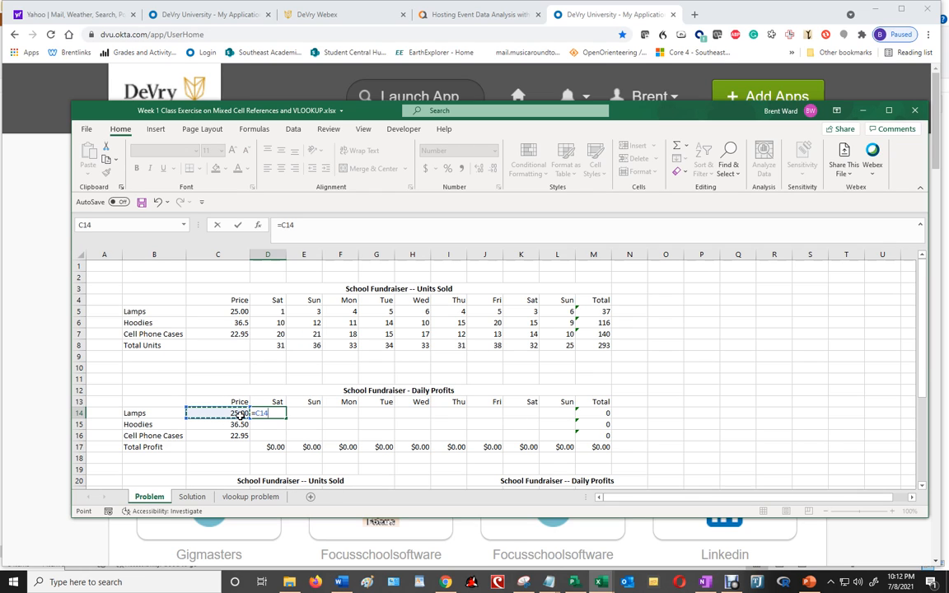
{"action": "key", "text": "Escape"}
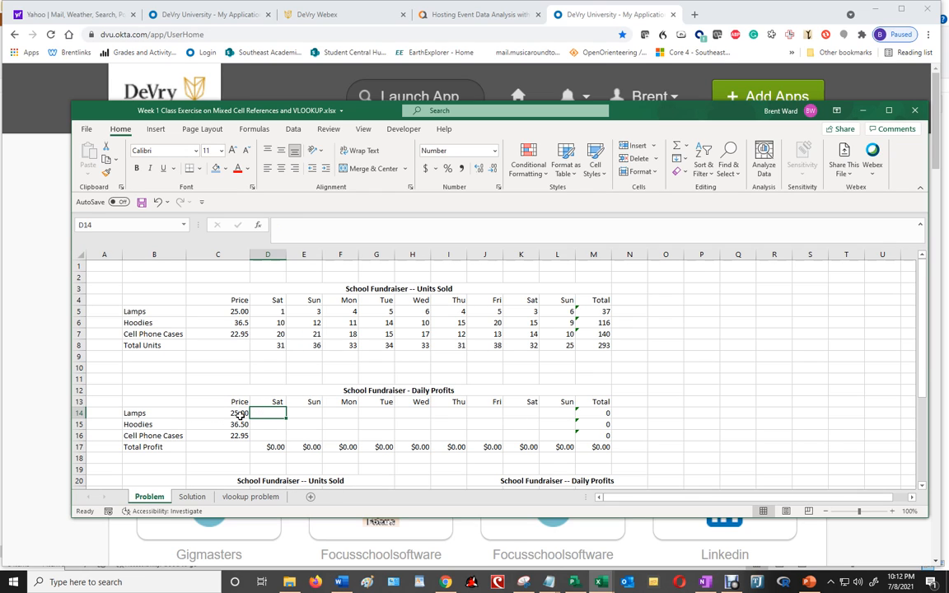
Enter =D5*$C14 as the Saturday lamp profit in D14 and fill it across and down the Daily Profits block through L16.
{"action": "type", "text": "="}
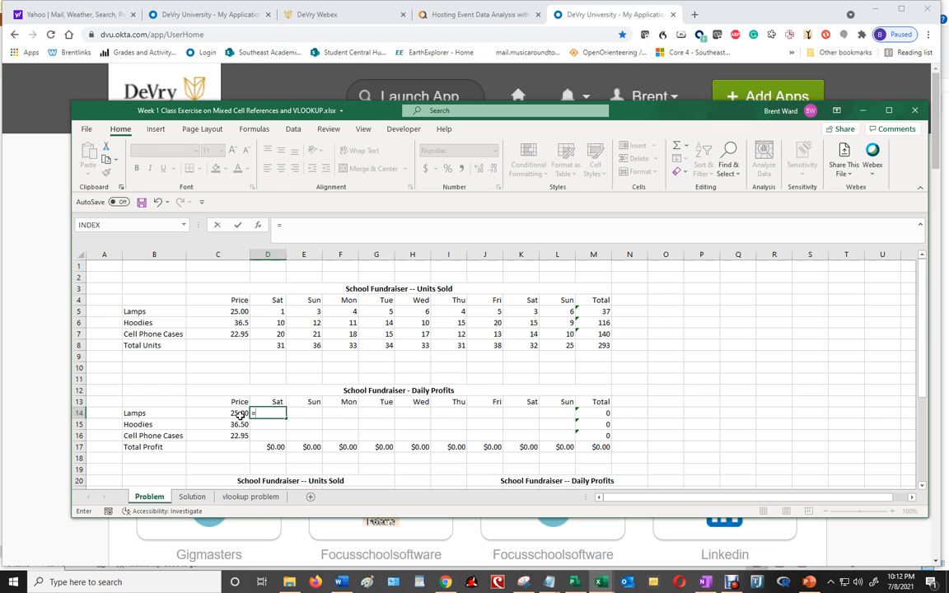
{"action": "left_click", "coordinate": [274, 312]}
{"action": "type", "text": "*"}
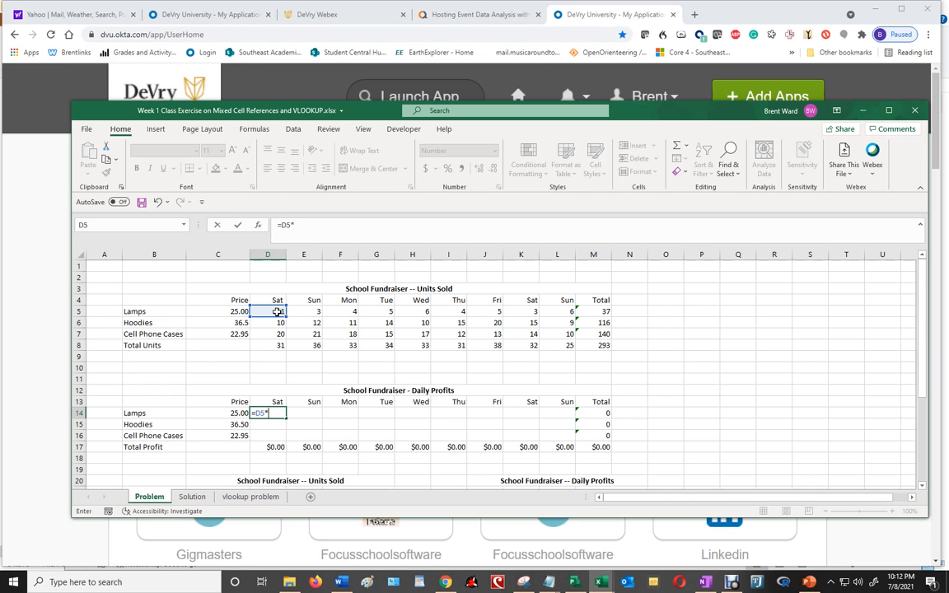
{"action": "left_click", "coordinate": [233, 412]}
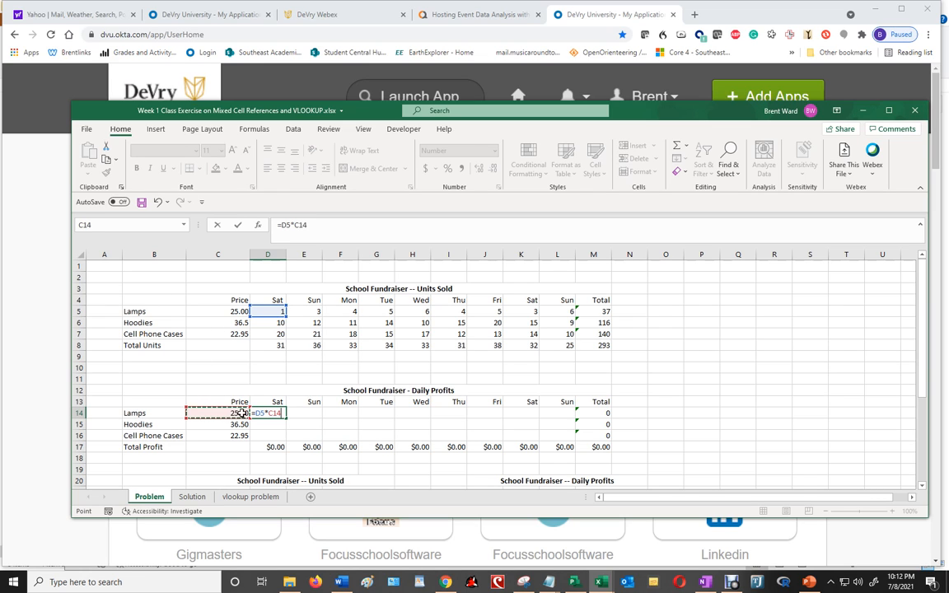
{"action": "left_click", "coordinate": [268, 413]}
{"action": "type", "text": "$C"}
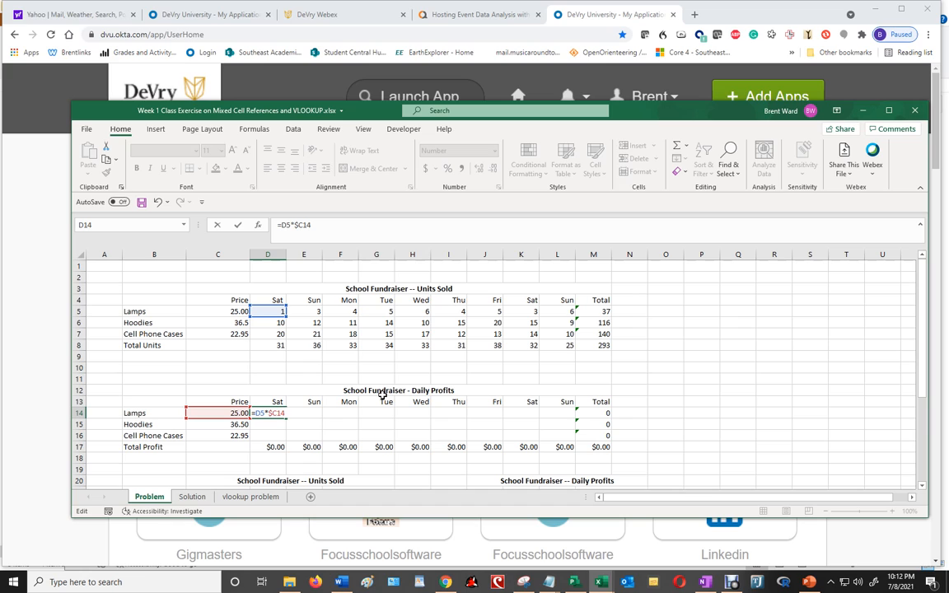
{"action": "type", "text": "$"}
{"action": "key", "text": "BackSpace"}
{"action": "key", "text": "ctrl+Return"}
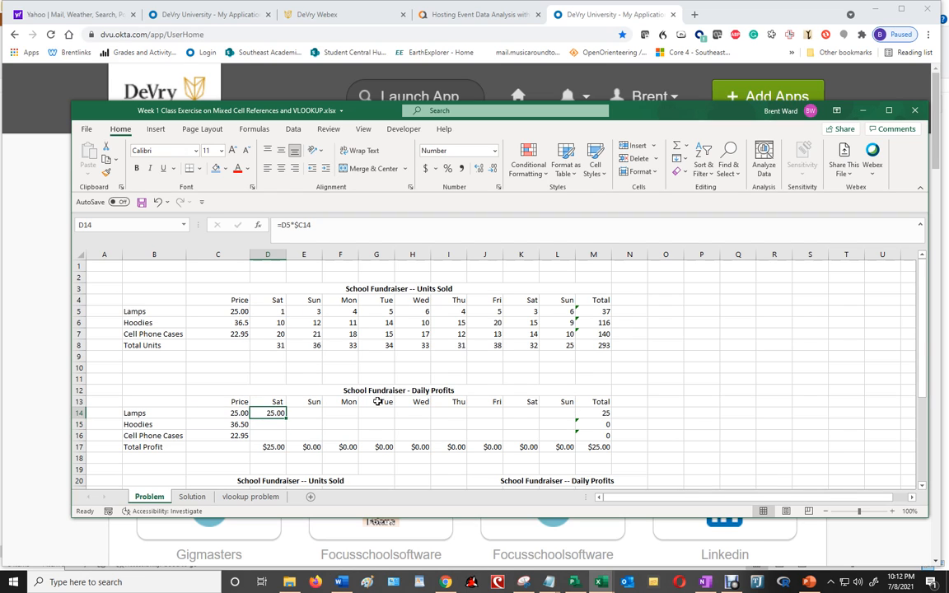
{"action": "left_click_drag", "start_coordinate": [286, 420], "coordinate": [535, 424]}
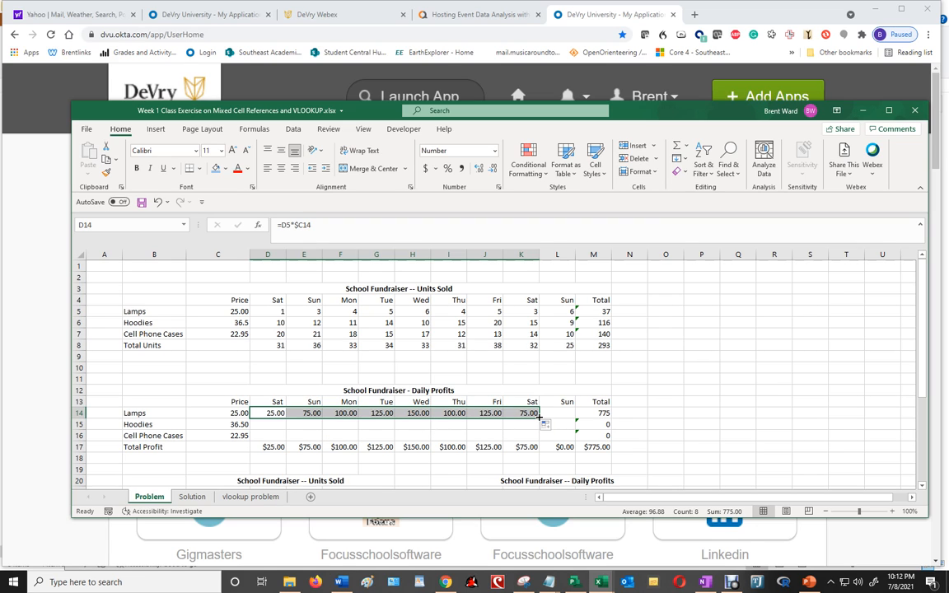
{"action": "left_click_drag", "start_coordinate": [539, 418], "coordinate": [578, 443]}
Clear all filled profit formulas from D14:L16 and return to D14.
{"action": "left_click_drag", "start_coordinate": [281, 413], "coordinate": [573, 436]}
{"action": "key", "text": "Delete"}
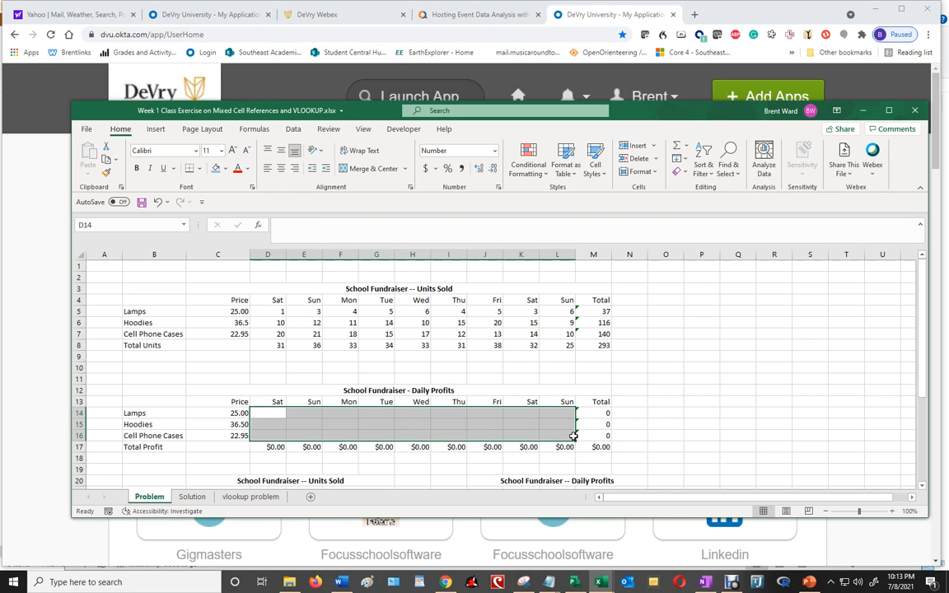
{"action": "key", "text": "Up"}
{"action": "key", "text": "Down"}
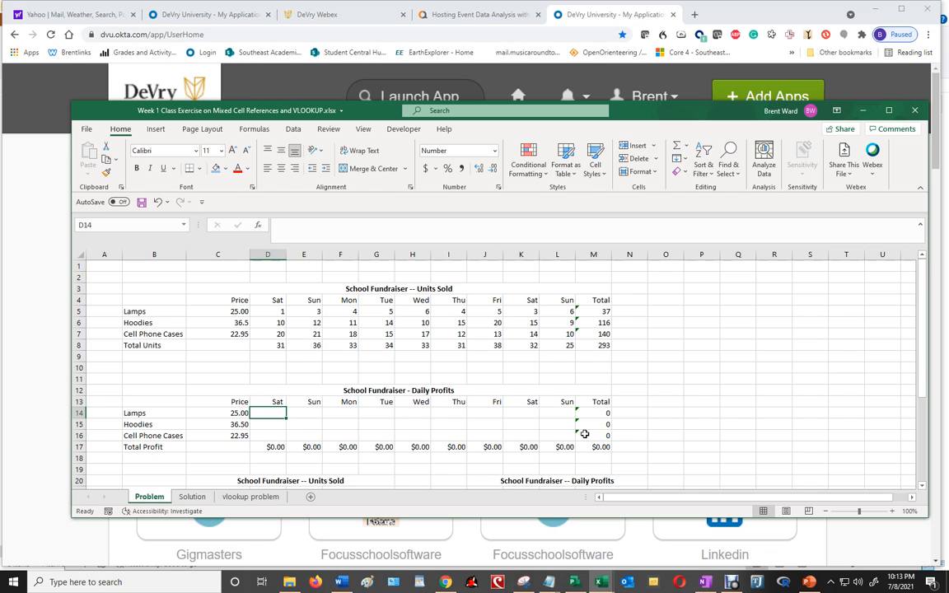
Build the mixed-reference formula =D5*$C14 in D14 and fill it through L16 to calculate every product's daily profits.
{"action": "type", "text": "="}
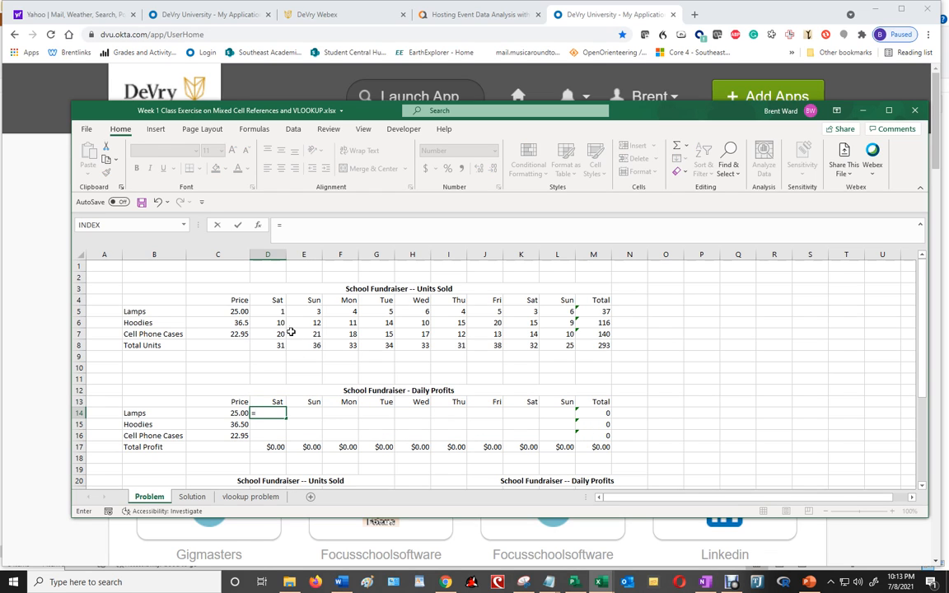
{"action": "left_click", "coordinate": [280, 310]}
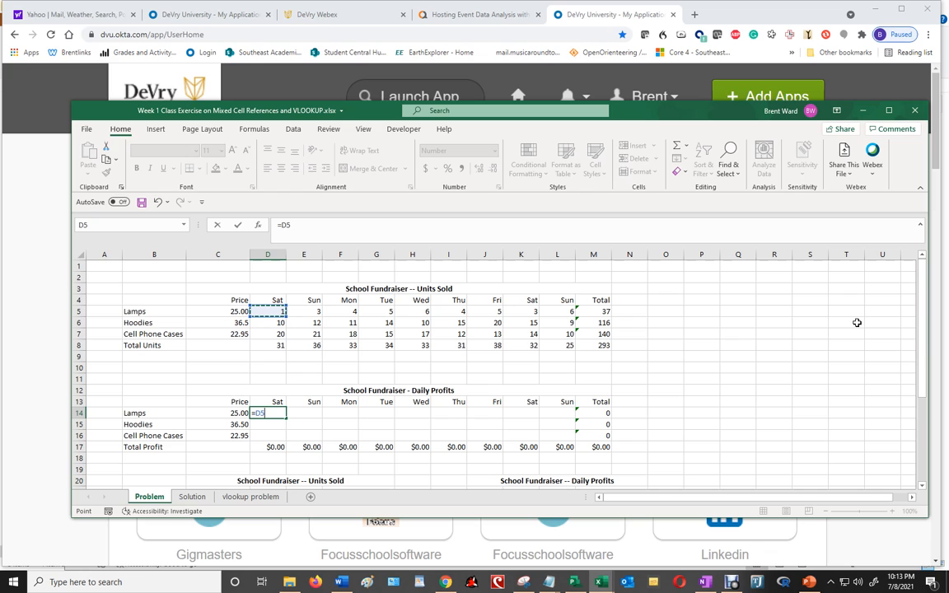
{"action": "type", "text": "*"}
{"action": "left_click", "coordinate": [237, 416]}
{"action": "left_click", "coordinate": [269, 416]}
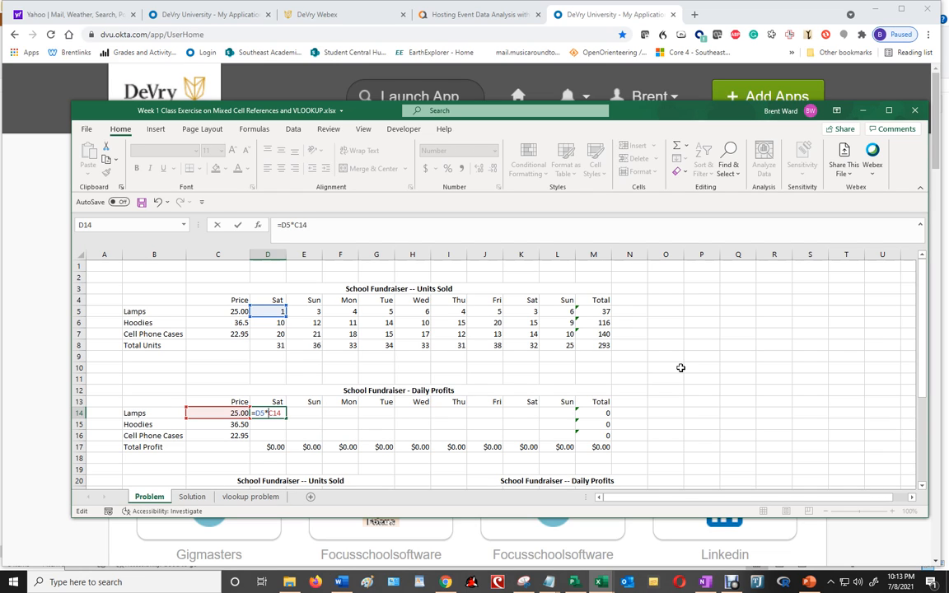
{"action": "type", "text": "$"}
{"action": "key", "text": "ctrl+Return"}
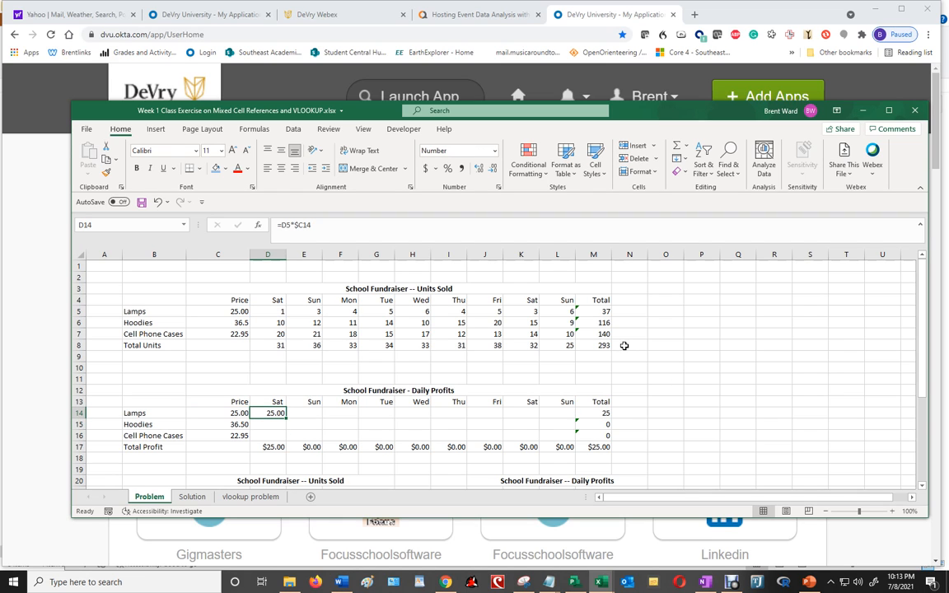
{"action": "left_click_drag", "start_coordinate": [287, 419], "coordinate": [576, 438]}
{"action": "left_click", "coordinate": [716, 409]}
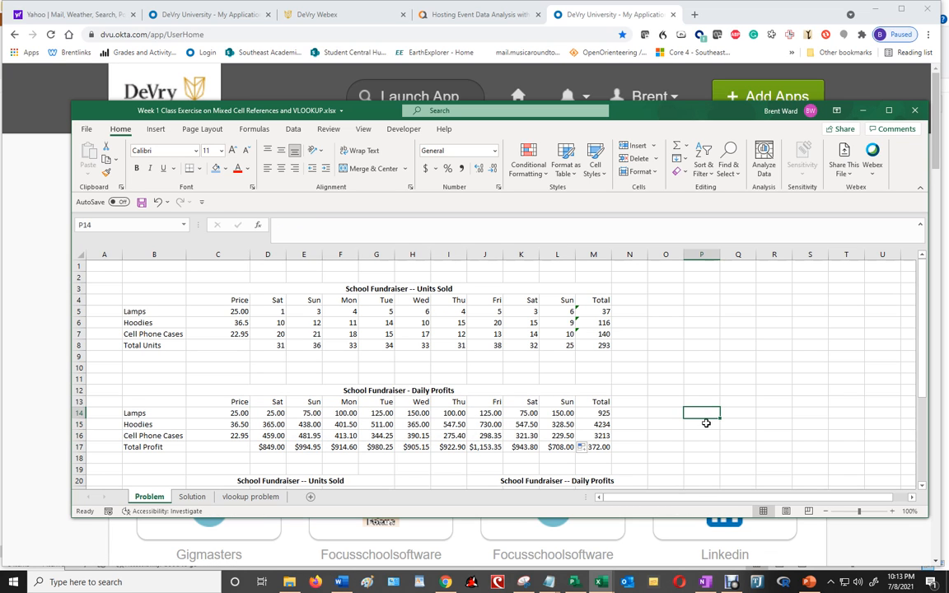
Compare the horizontal layout's product prices in C5:C7 with the vertical Units Sold and Daily Profits tables starting at row 20.
{"action": "scroll", "coordinate": [705, 415], "scroll_direction": "down", "scroll_amount": 3}
{"action": "scroll", "coordinate": [705, 416], "scroll_direction": "down", "scroll_amount": 2}
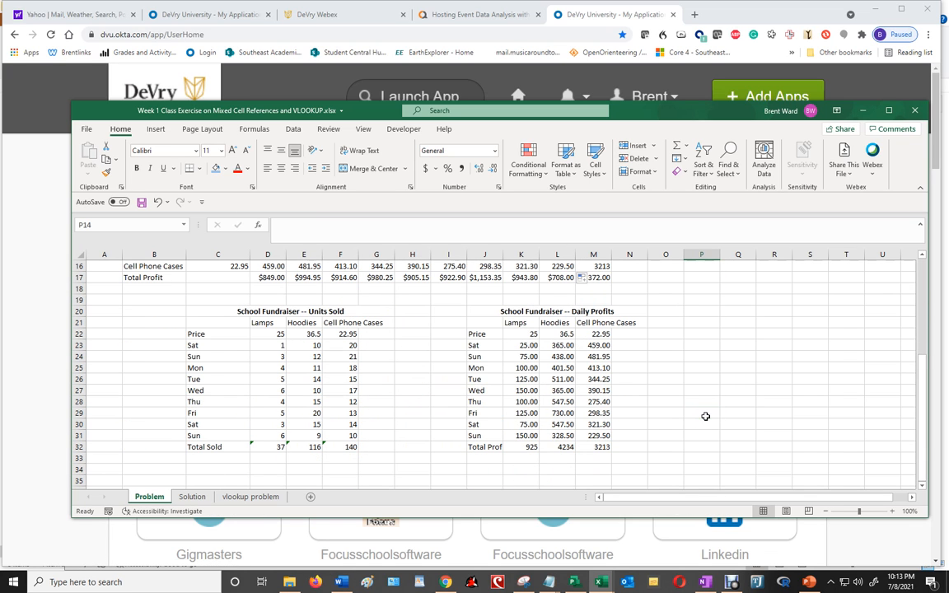
{"action": "scroll", "coordinate": [705, 416], "scroll_direction": "up", "scroll_amount": 5}
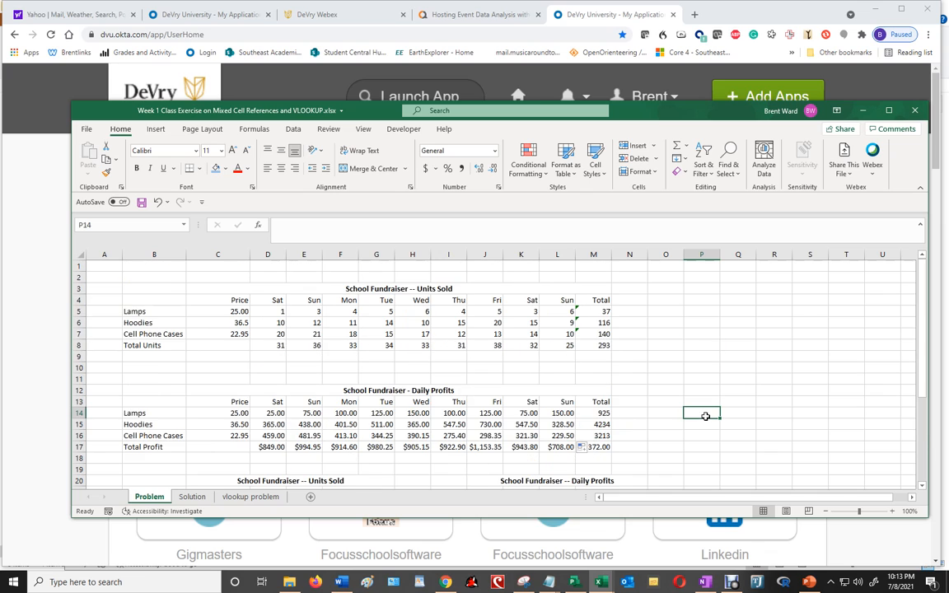
{"action": "left_click", "coordinate": [242, 311]}
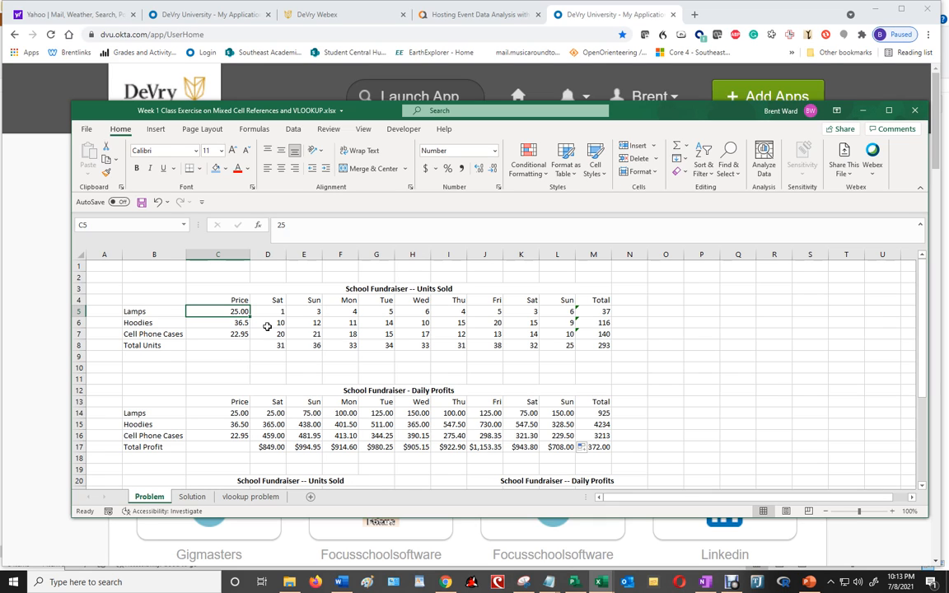
{"action": "left_click", "coordinate": [247, 321]}
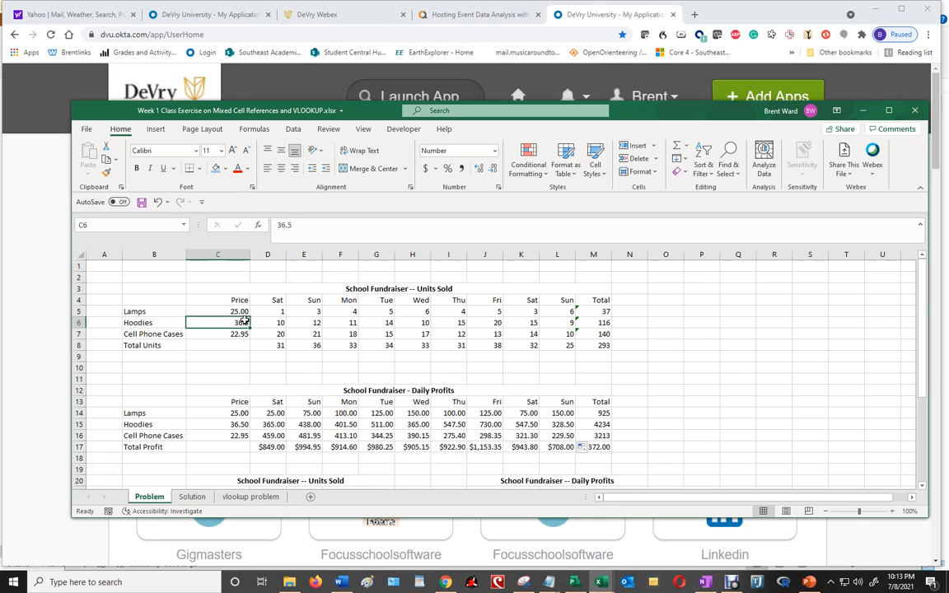
{"action": "left_click", "coordinate": [244, 333]}
{"action": "left_click", "coordinate": [239, 311]}
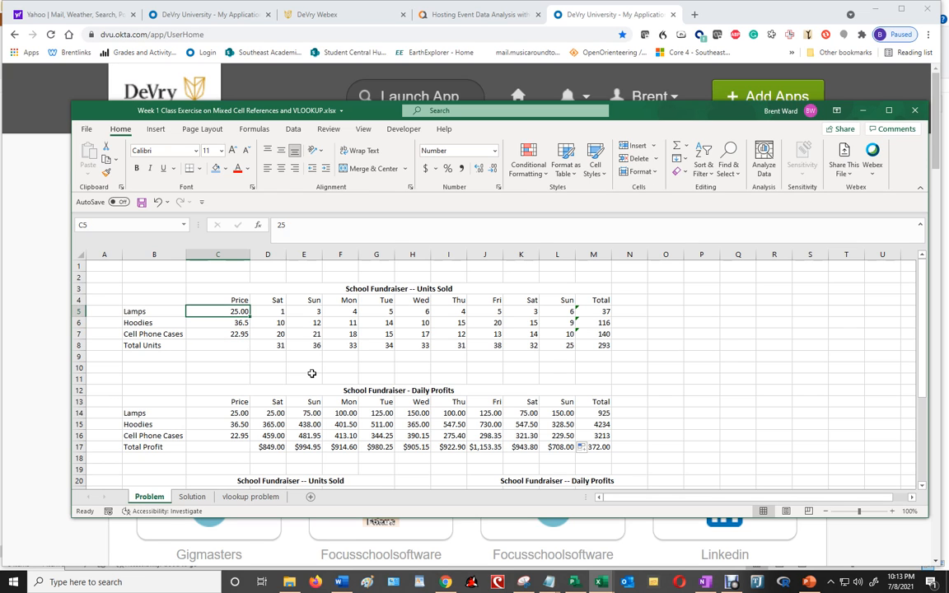
{"action": "scroll", "coordinate": [377, 398], "scroll_direction": "down", "scroll_amount": 4}
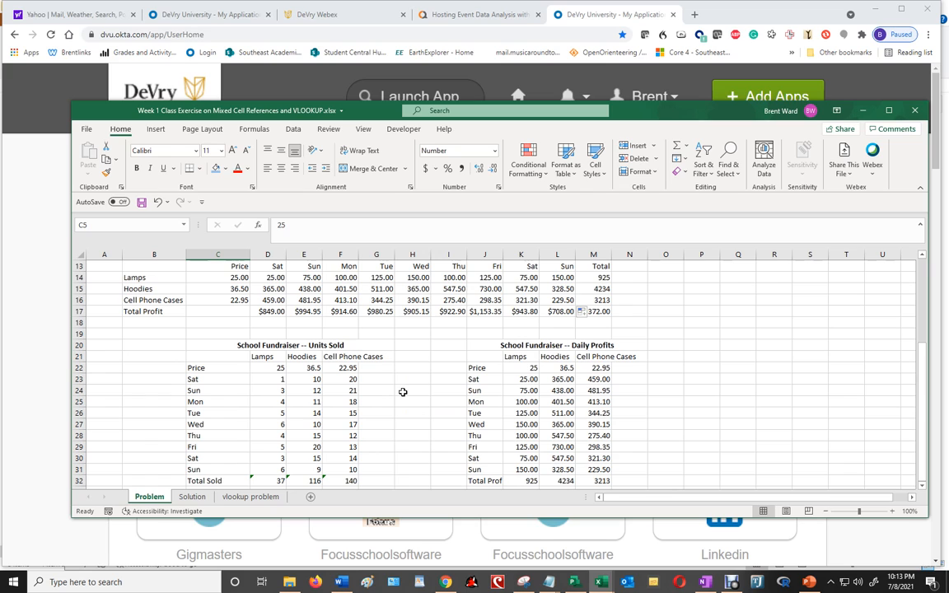
Clear the lamp and hoodie profit formulas from K23:L31 in the vertical Daily Profits table.
{"action": "left_click_drag", "start_coordinate": [525, 379], "coordinate": [563, 467]}
{"action": "key", "text": "Delete"}
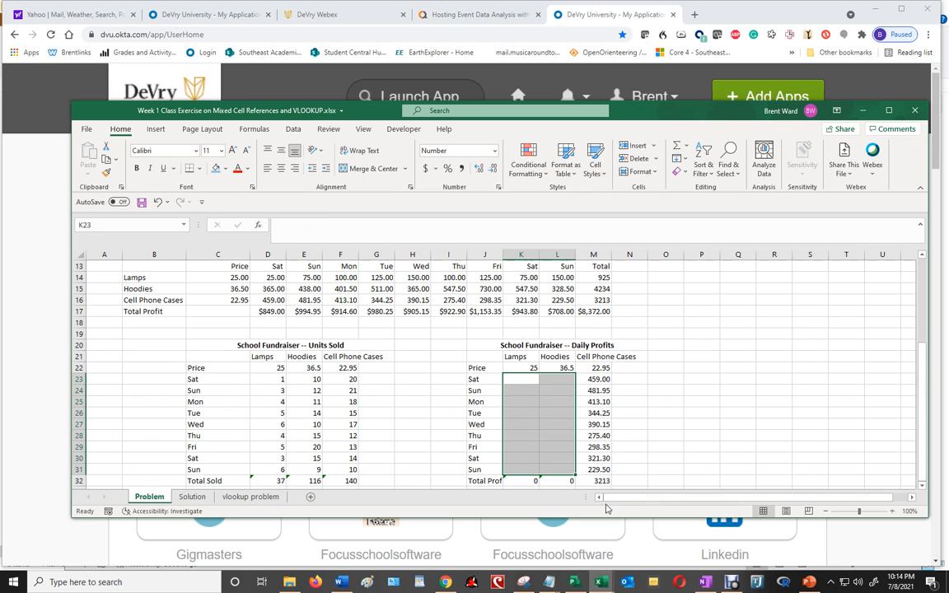
{"action": "left_click", "coordinate": [673, 407]}
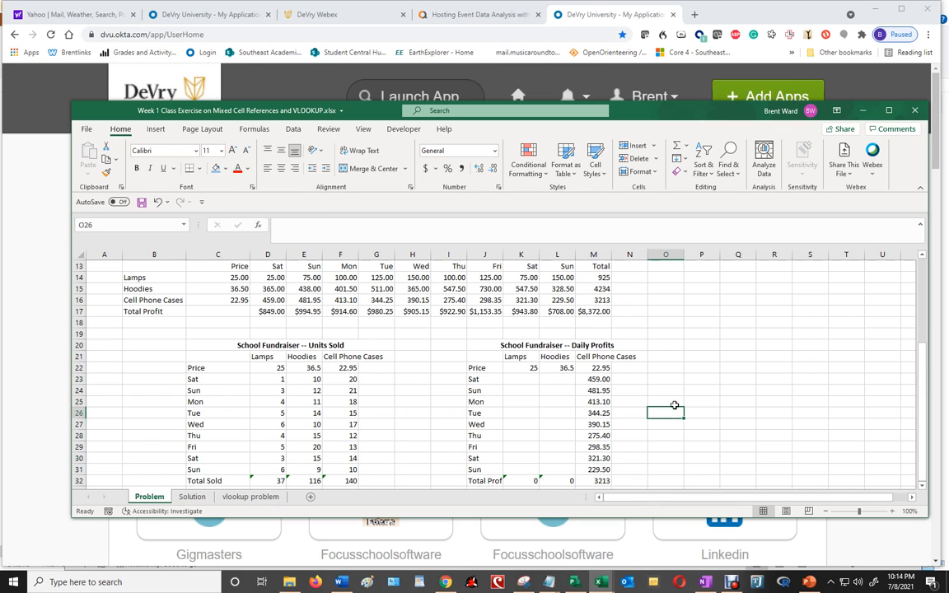
Enter the mixed-reference formula =D23*D$22 in K23 to calculate Saturday's lamp profit from the vertical Units Sold table.
{"action": "left_click", "coordinate": [279, 368]}
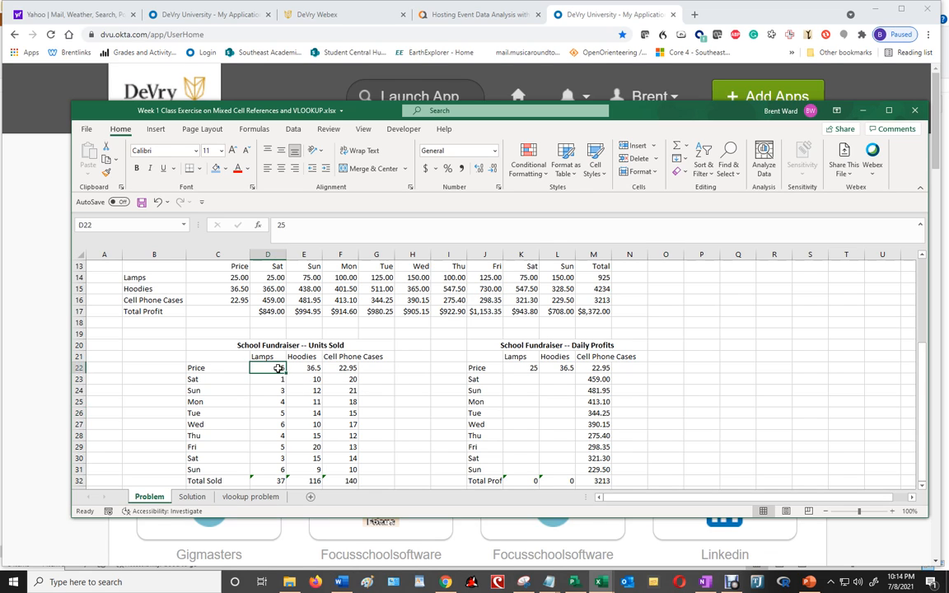
{"action": "left_click", "coordinate": [520, 379]}
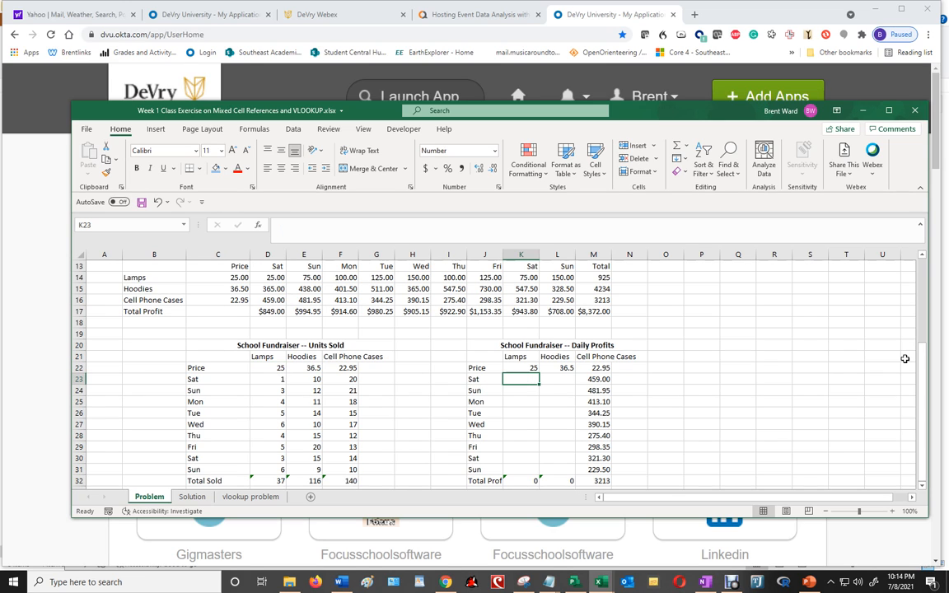
{"action": "type", "text": "="}
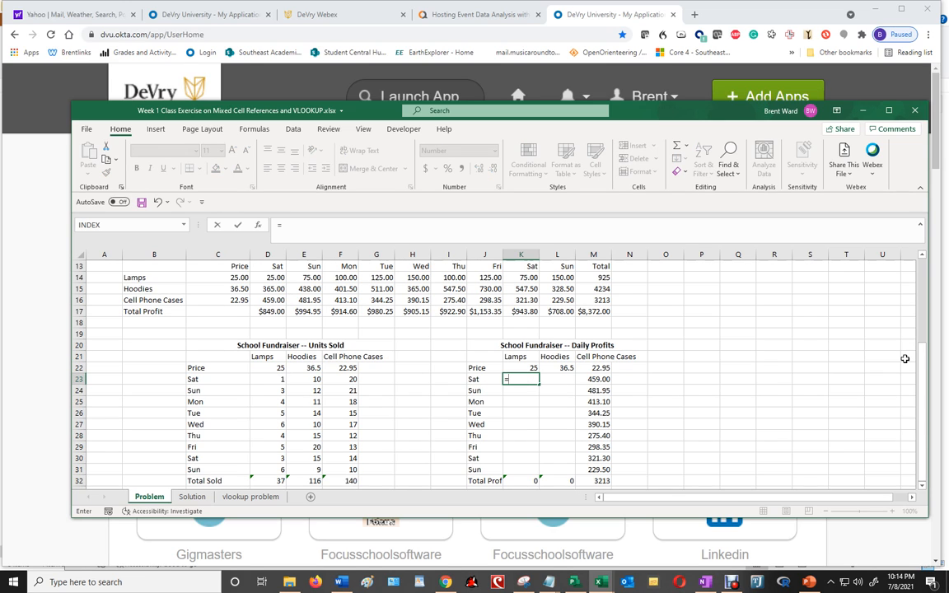
{"action": "left_click", "coordinate": [280, 380]}
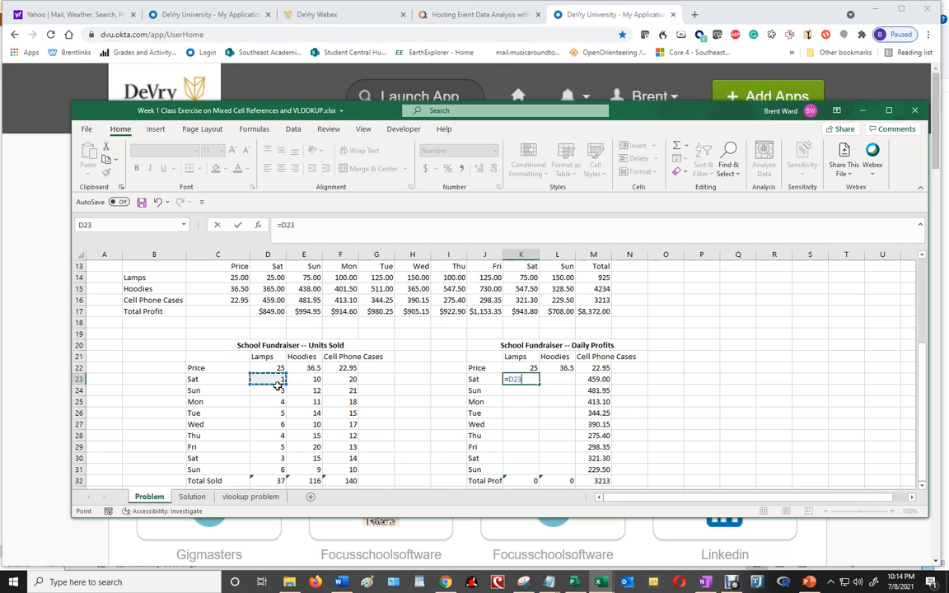
{"action": "type", "text": "*"}
{"action": "left_click", "coordinate": [280, 367]}
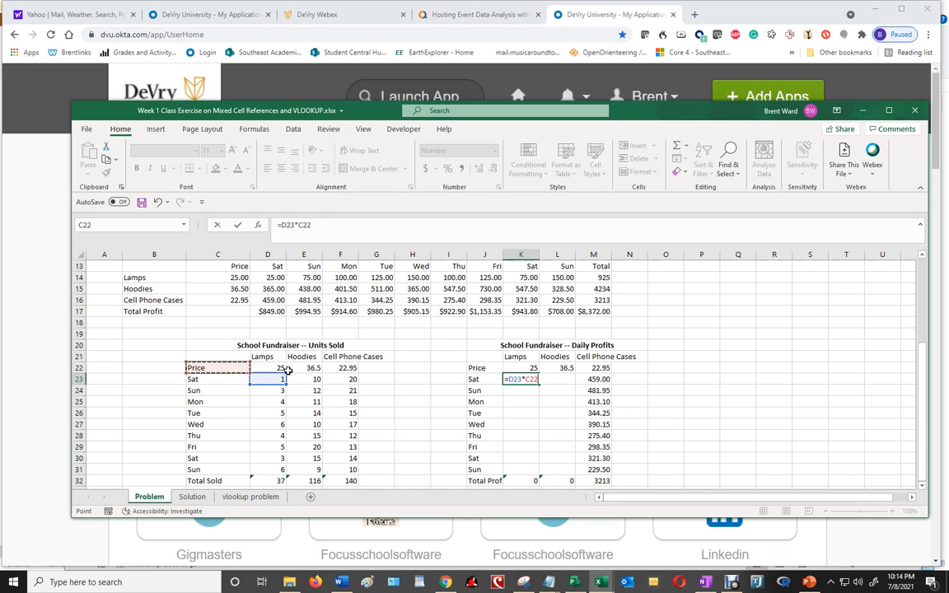
{"action": "left_click", "coordinate": [528, 380]}
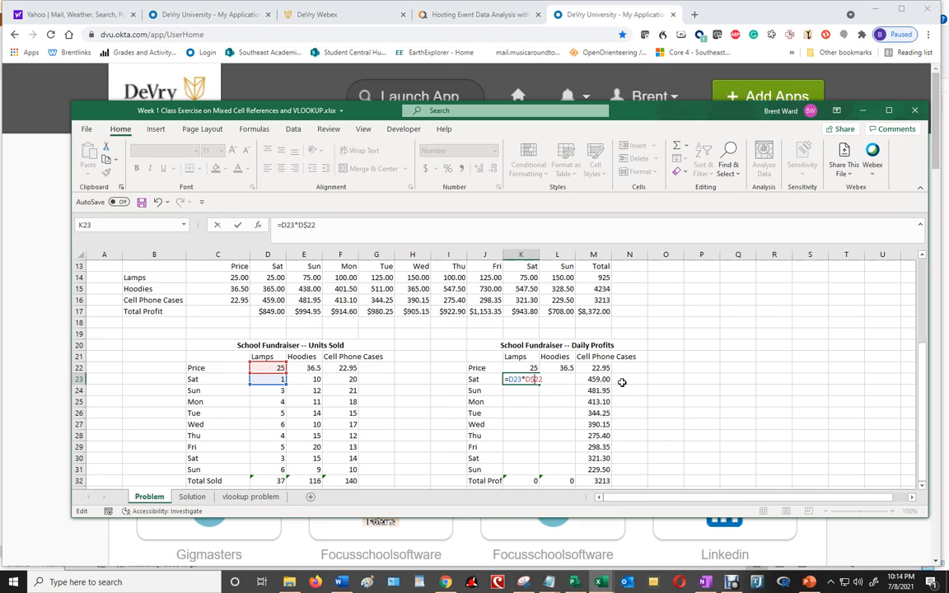
{"action": "key", "text": "ctrl+Return"}
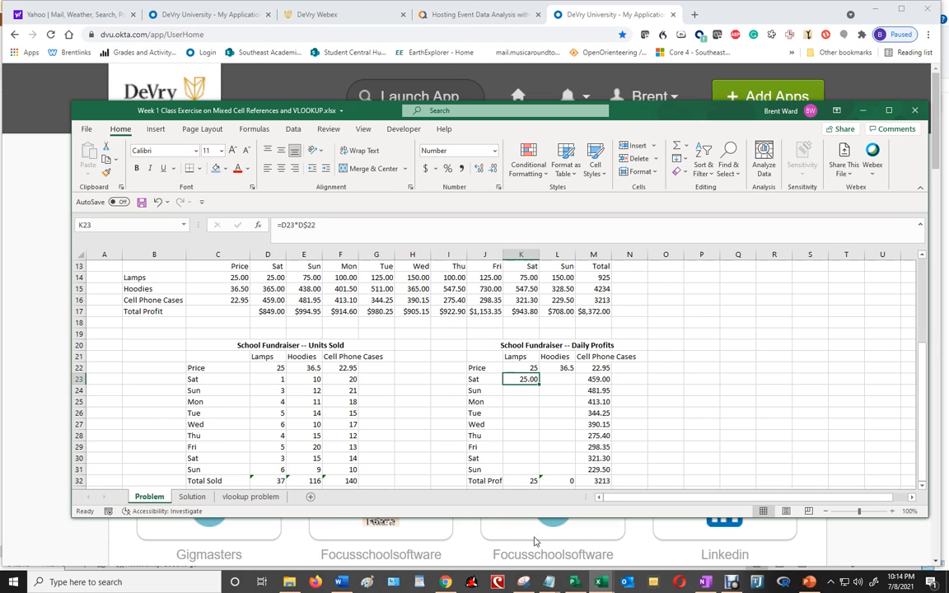
Fill the K23 formula across to the Cell Phone Cases column and down through M31.
{"action": "left_click_drag", "start_coordinate": [541, 386], "coordinate": [611, 447]}
{"action": "left_click_drag", "start_coordinate": [596, 401], "coordinate": [614, 469]}
{"action": "left_click", "coordinate": [674, 433]}
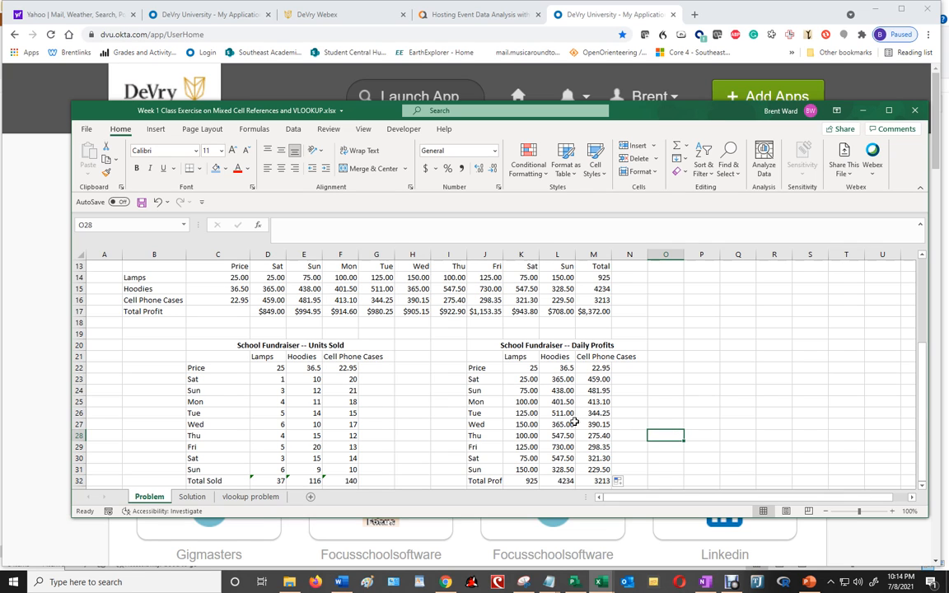
Show the worksheet's formulas and compare the mixed references in the horizontal and vertical Daily Profits tables.
{"action": "key", "text": "ctrl+grave"}
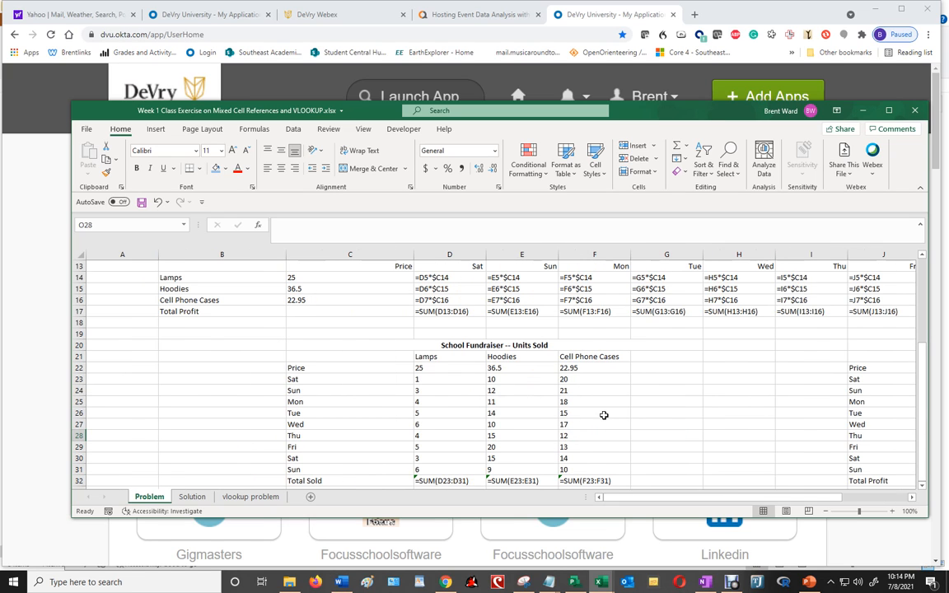
{"action": "scroll", "coordinate": [603, 415], "scroll_direction": "up", "scroll_amount": 1}
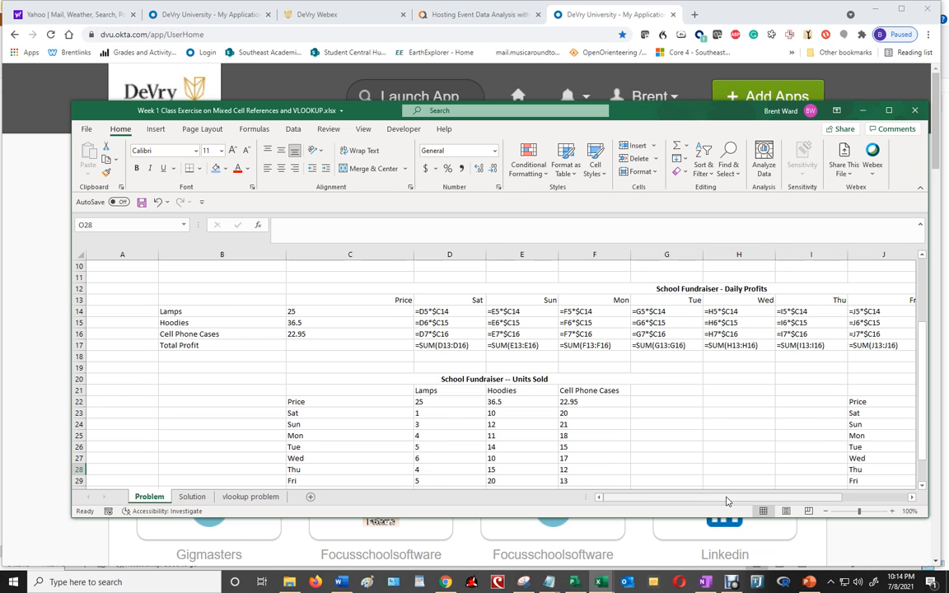
{"action": "left_click_drag", "start_coordinate": [727, 500], "coordinate": [771, 498]}
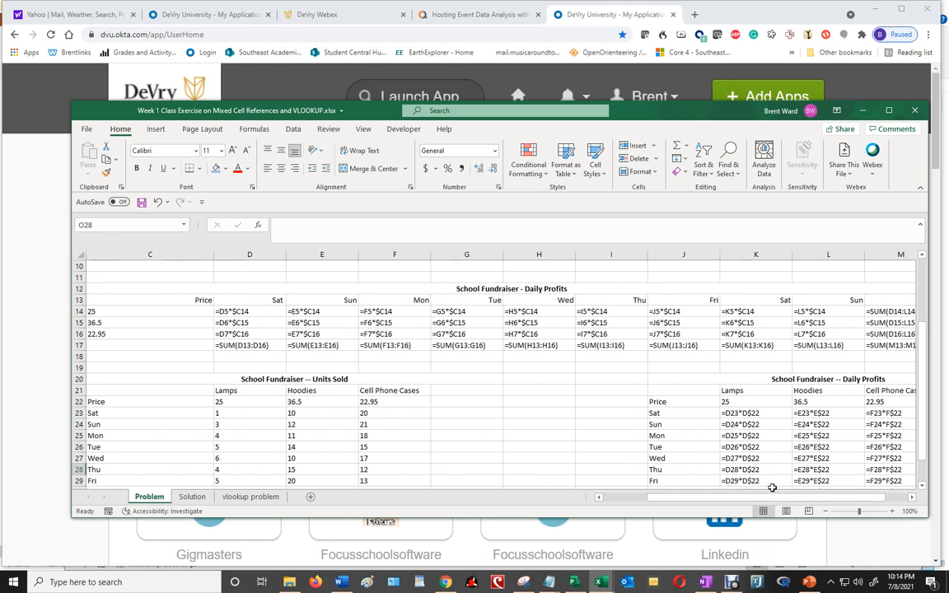